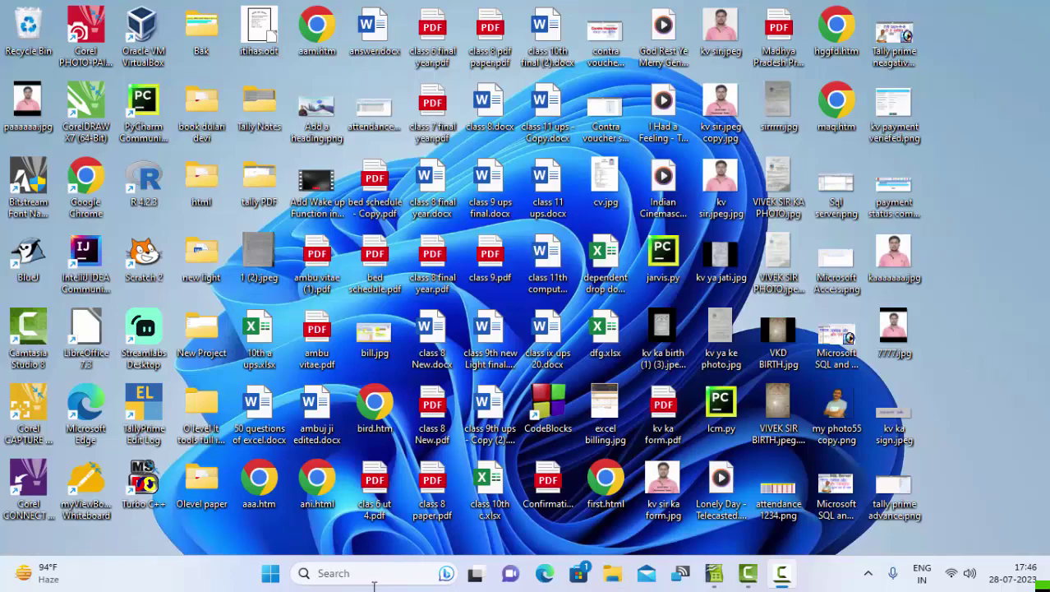
# Bring the OpenOffice Calc student marks sheet forward from the taskbar.
pyautogui.click(715, 576)
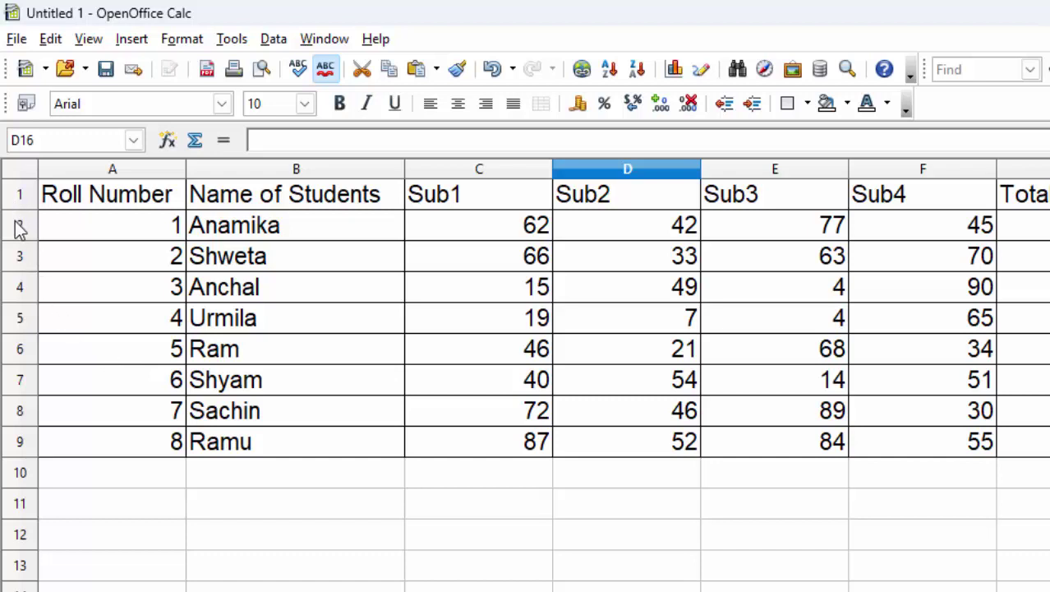
pyautogui.click(19, 350)
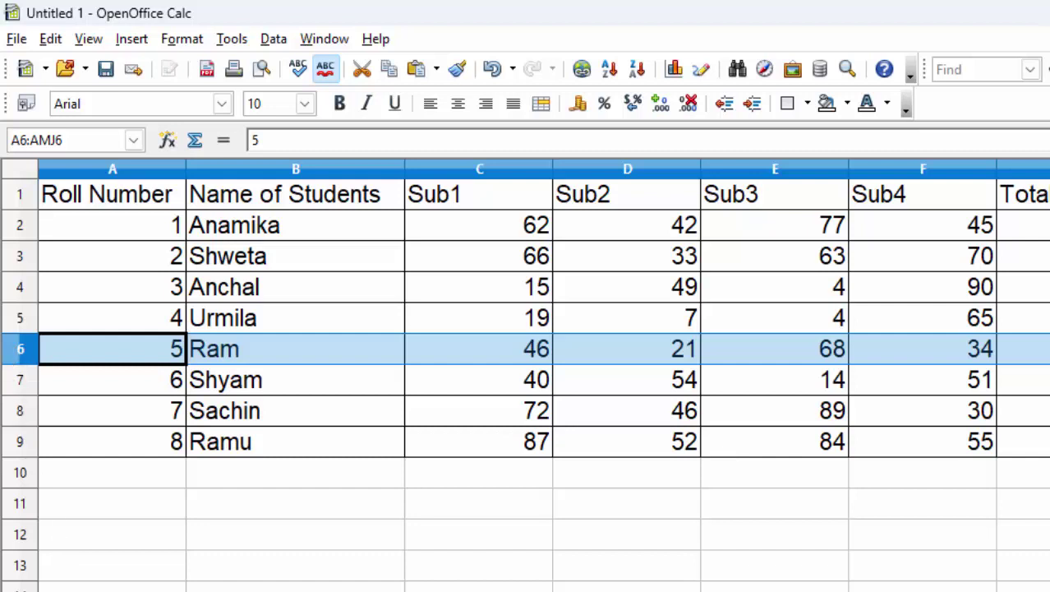
pyautogui.click(515, 519)
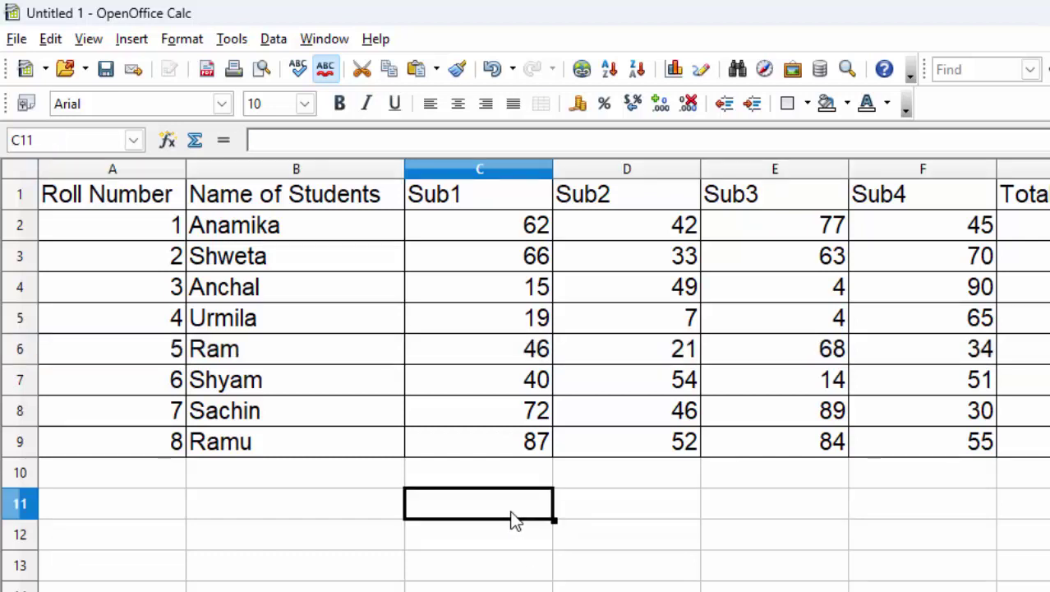
# Begin =match( in C11 with B11 as the search value and A1:A9 as the range.
pyautogui.hotkey('ctrl', 'shift', 'F4')
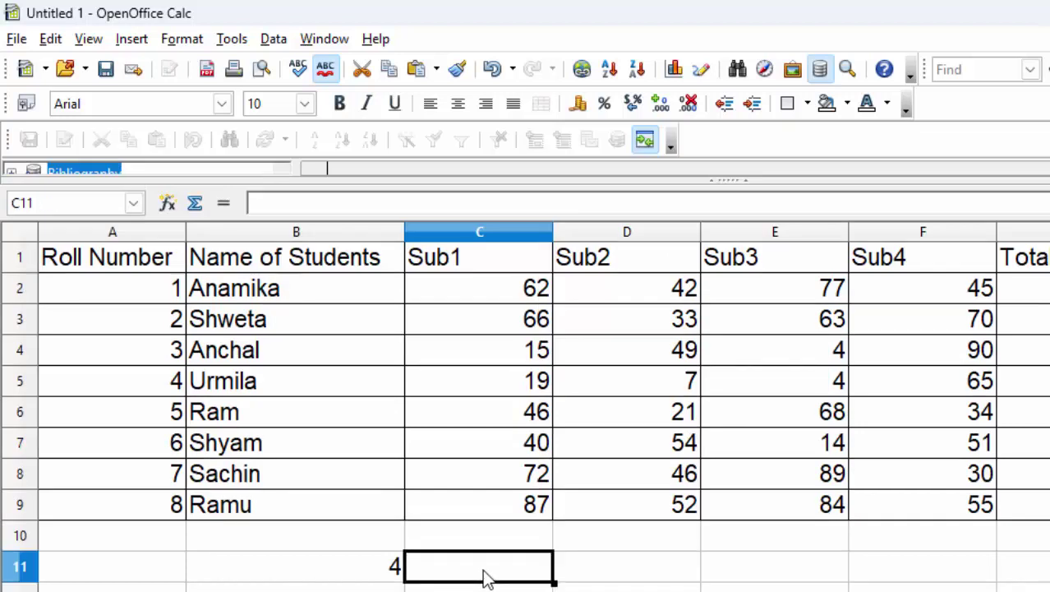
pyautogui.write('=m')
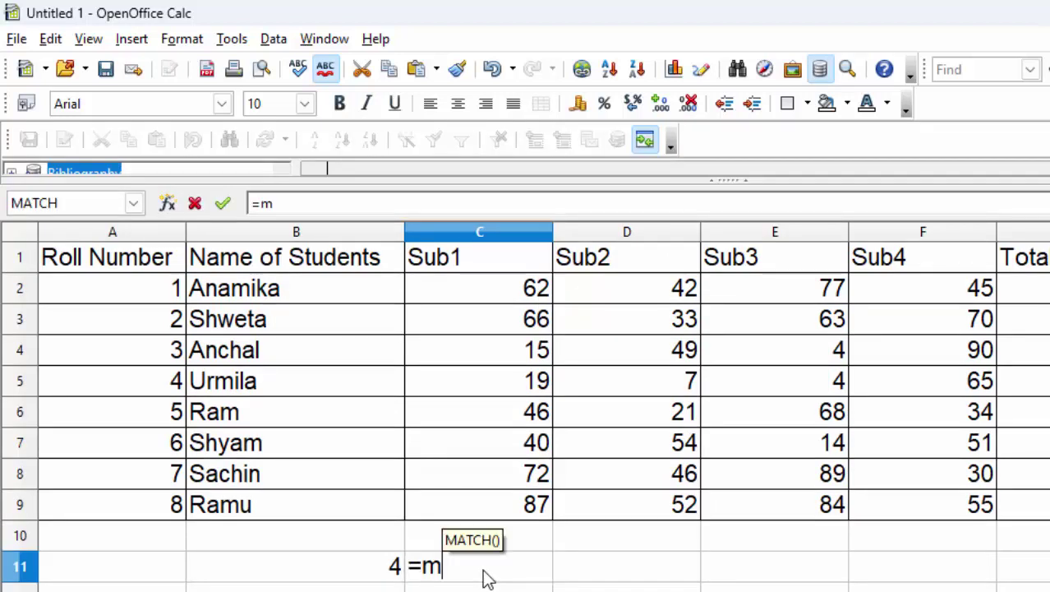
pyautogui.write('atch')
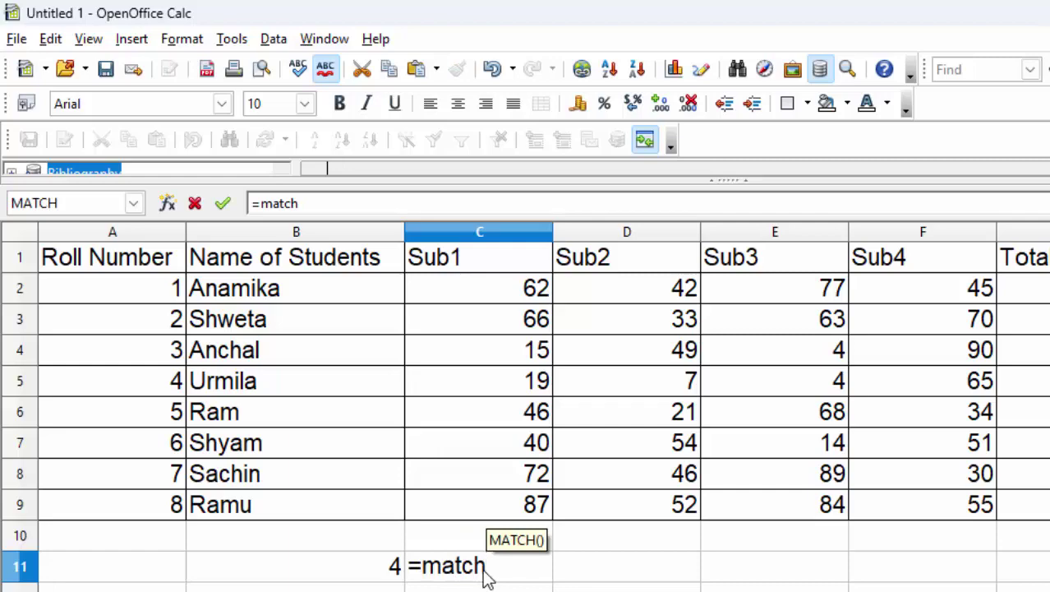
pyautogui.write('(')
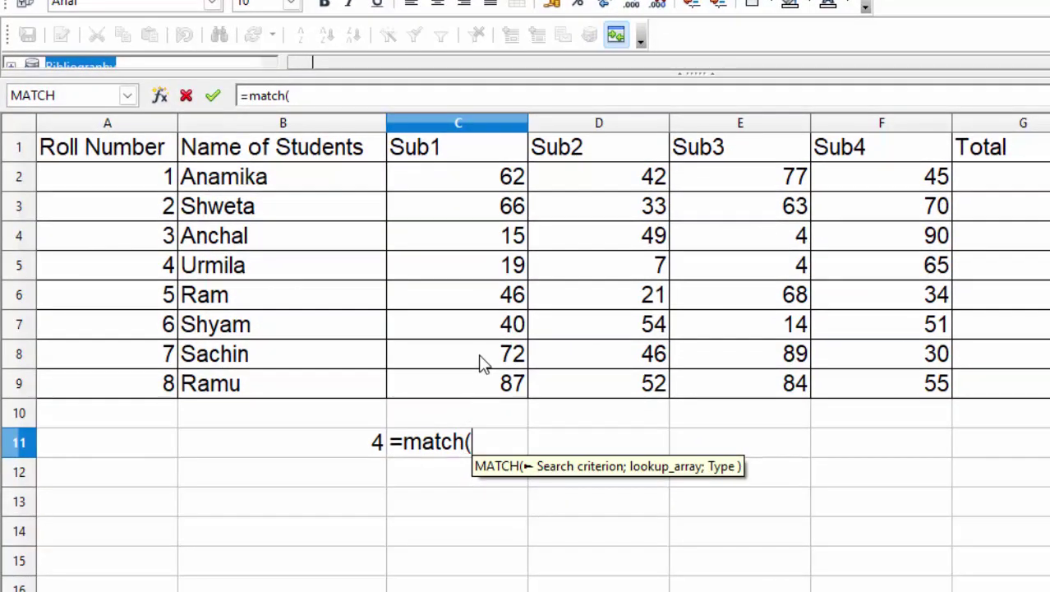
pyautogui.click(337, 450)
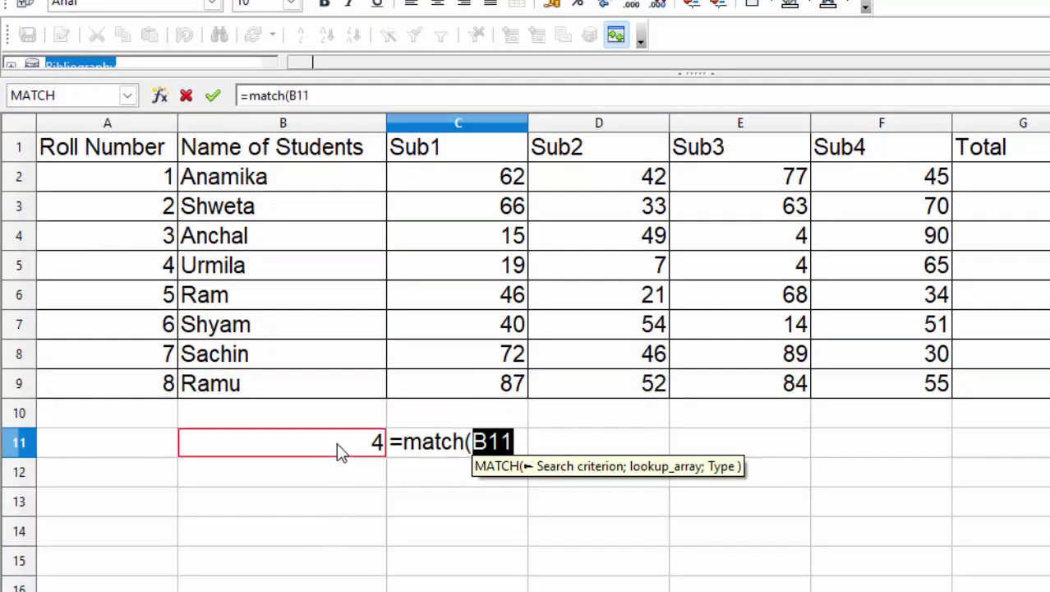
pyautogui.write(',')
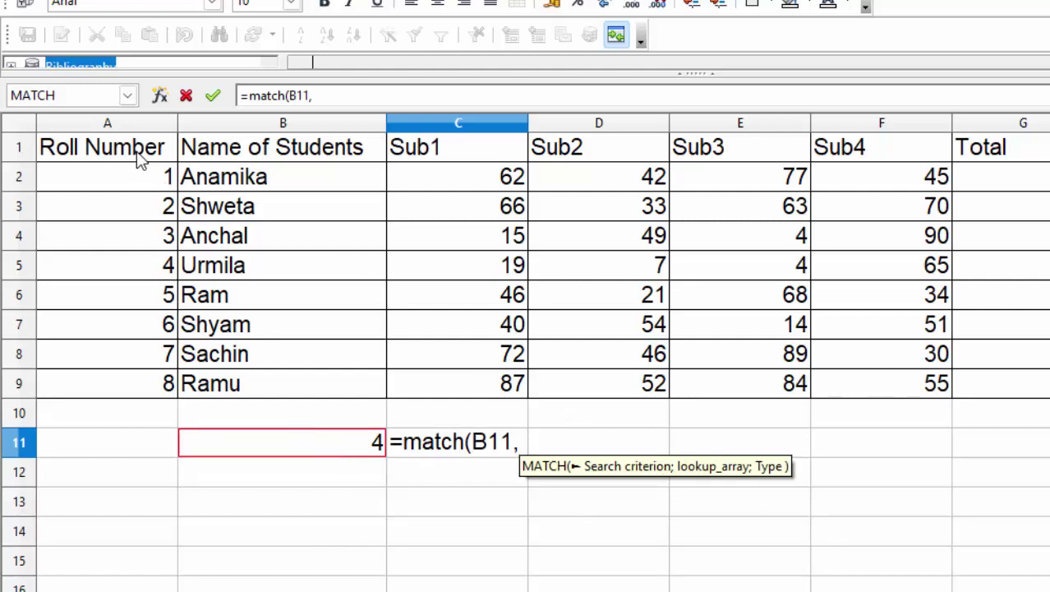
pyautogui.moveTo(139, 160); pyautogui.dragTo(133, 386)
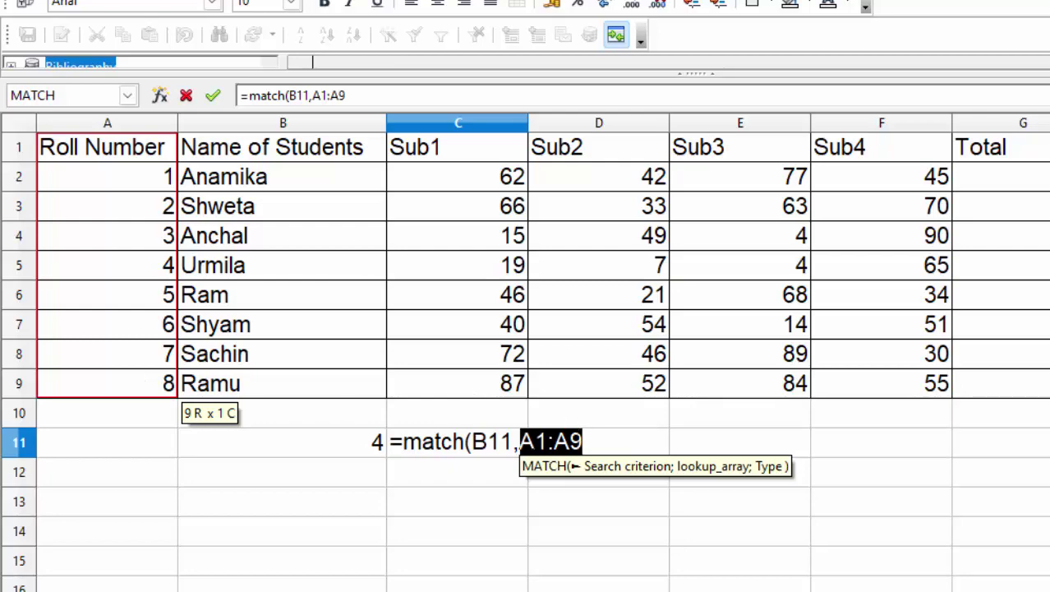
# Make C11's lookup range absolute as $A$1:$A$9.
pyautogui.press('End')
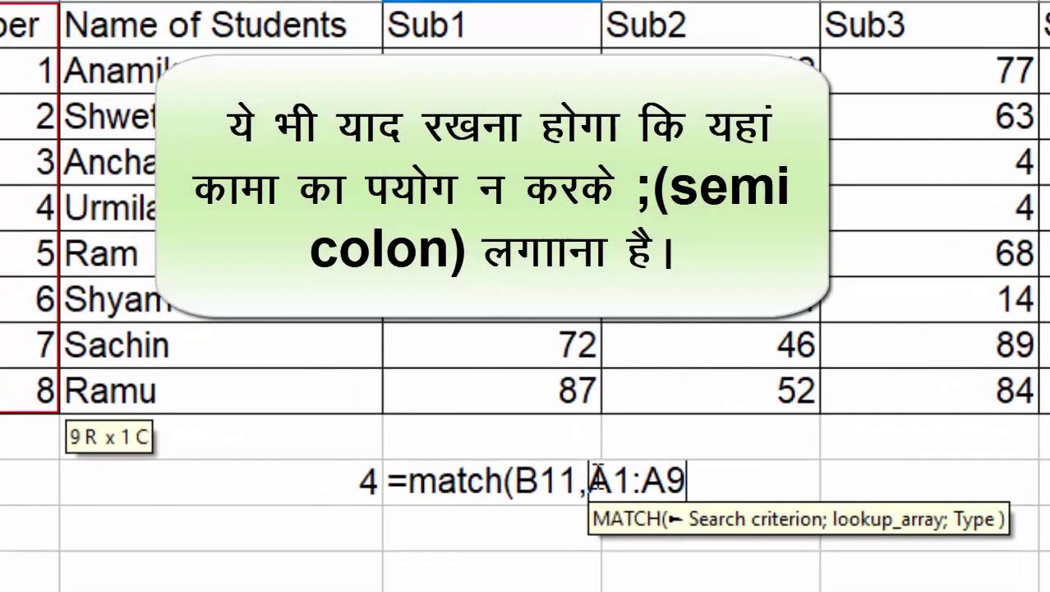
pyautogui.click(590, 480)
pyautogui.write('$')
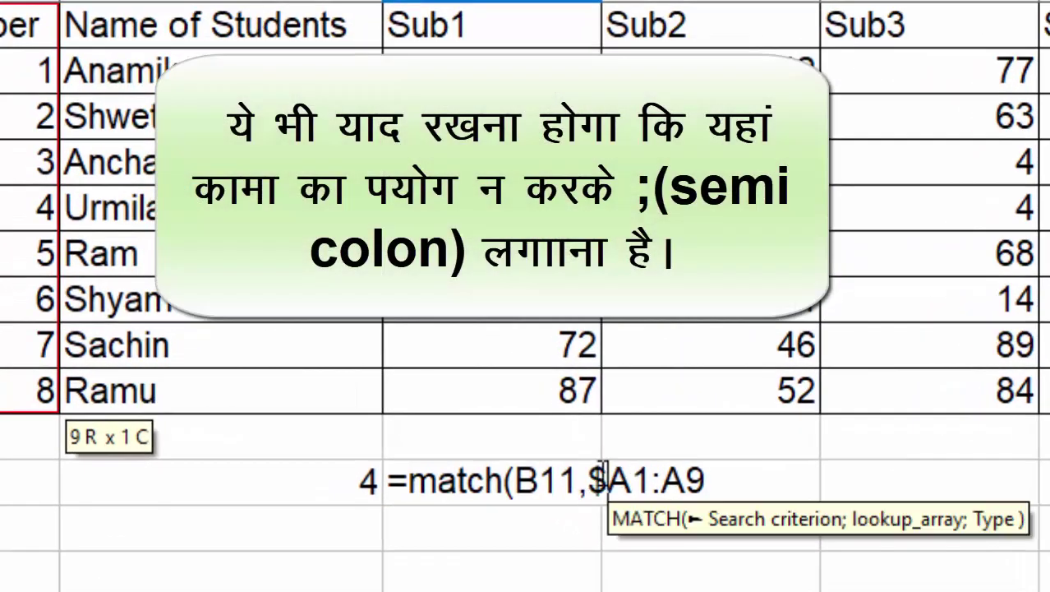
pyautogui.click(644, 483)
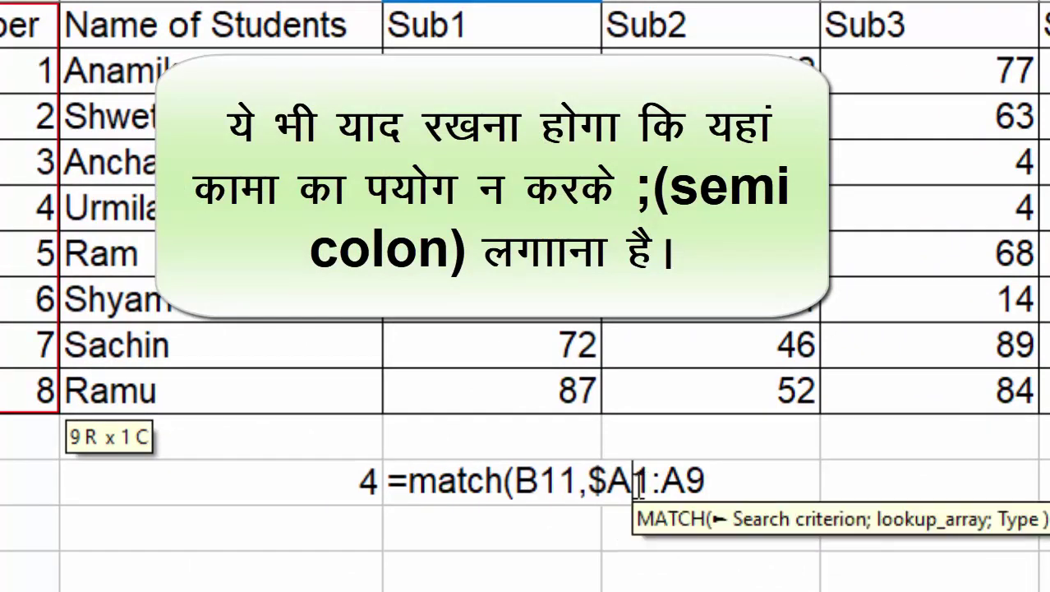
pyautogui.write('$')
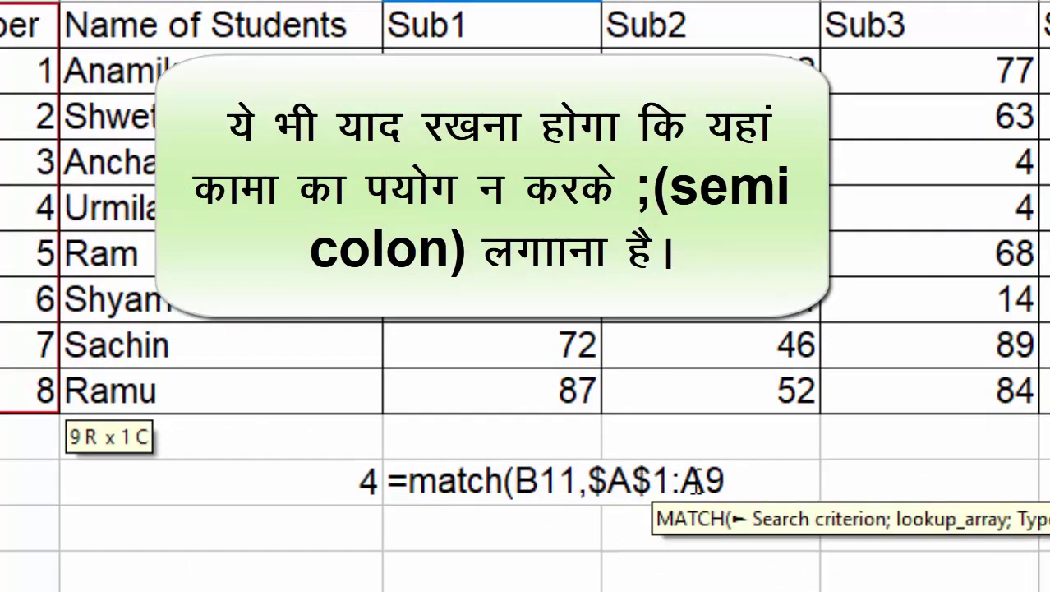
pyautogui.click(684, 483)
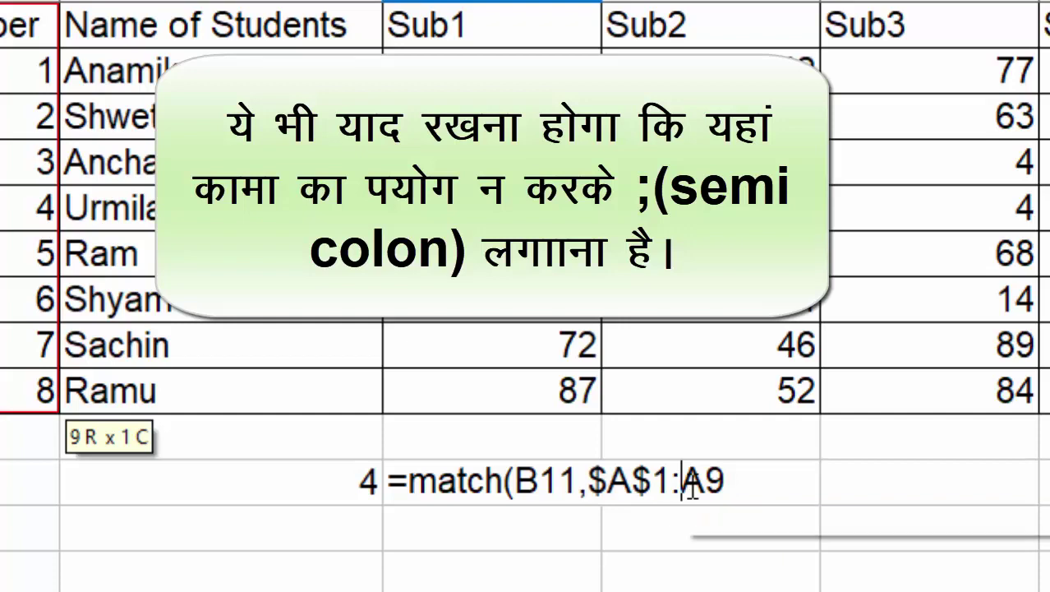
pyautogui.write('$')
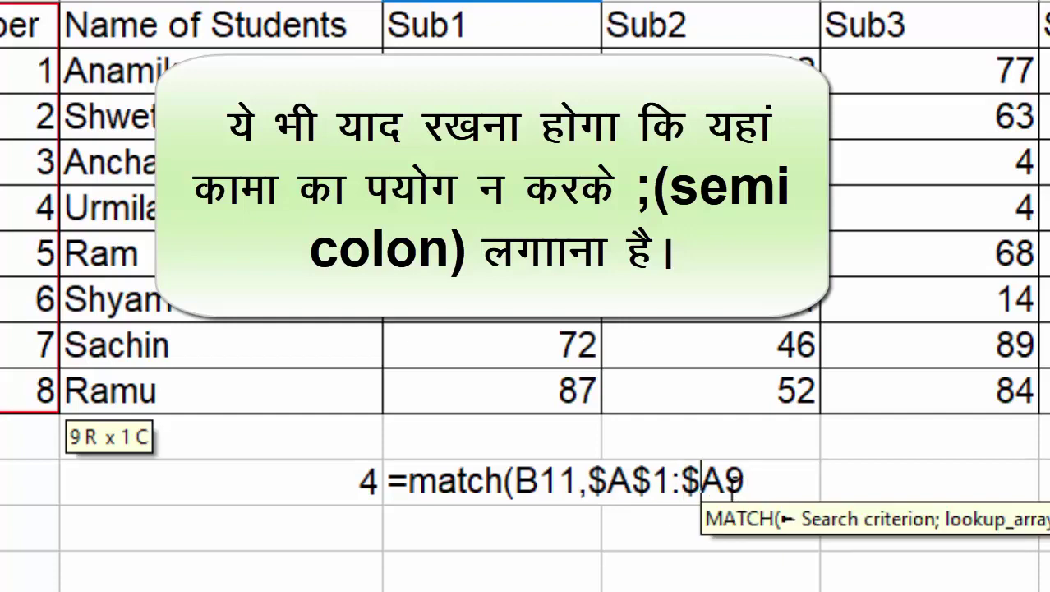
pyautogui.click(726, 483)
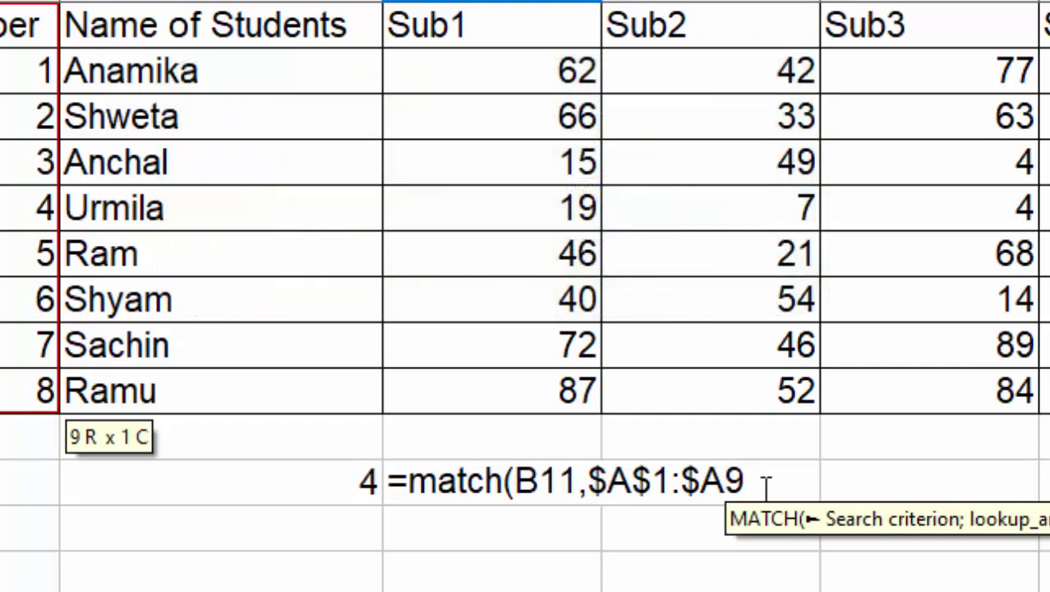
pyautogui.write('$')
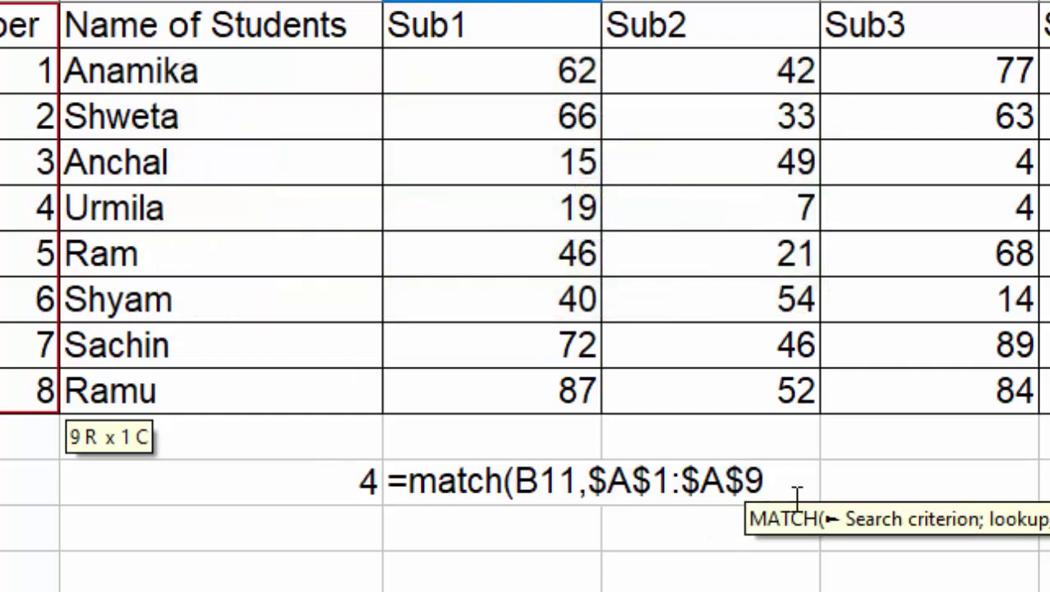
# Append ;0 exact-match type to C11's MATCH formula and commit it.
pyautogui.click(801, 491)
pyautogui.write(';')
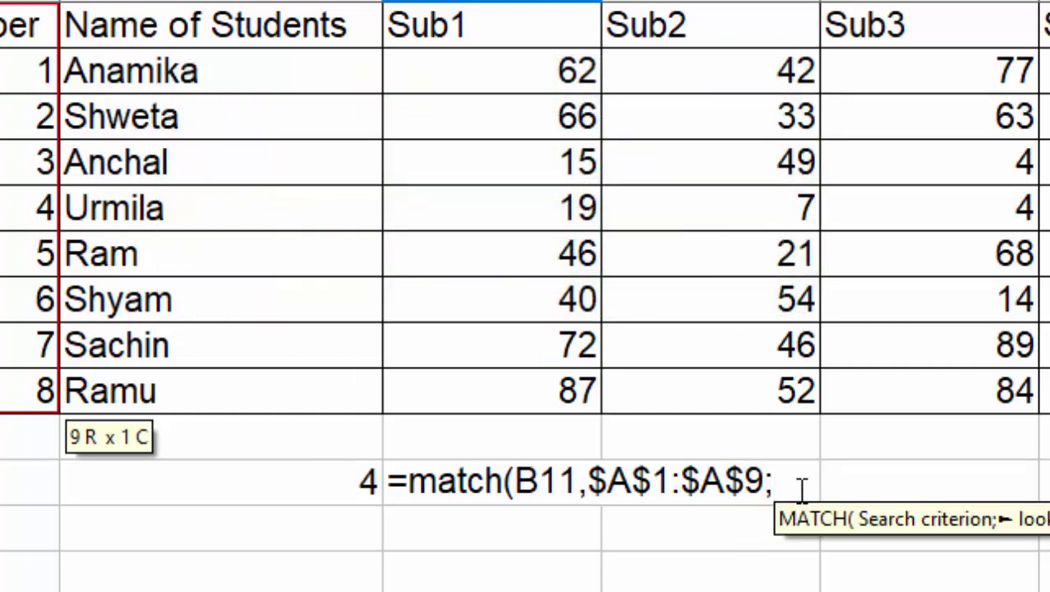
pyautogui.write('0')
pyautogui.press('Return')
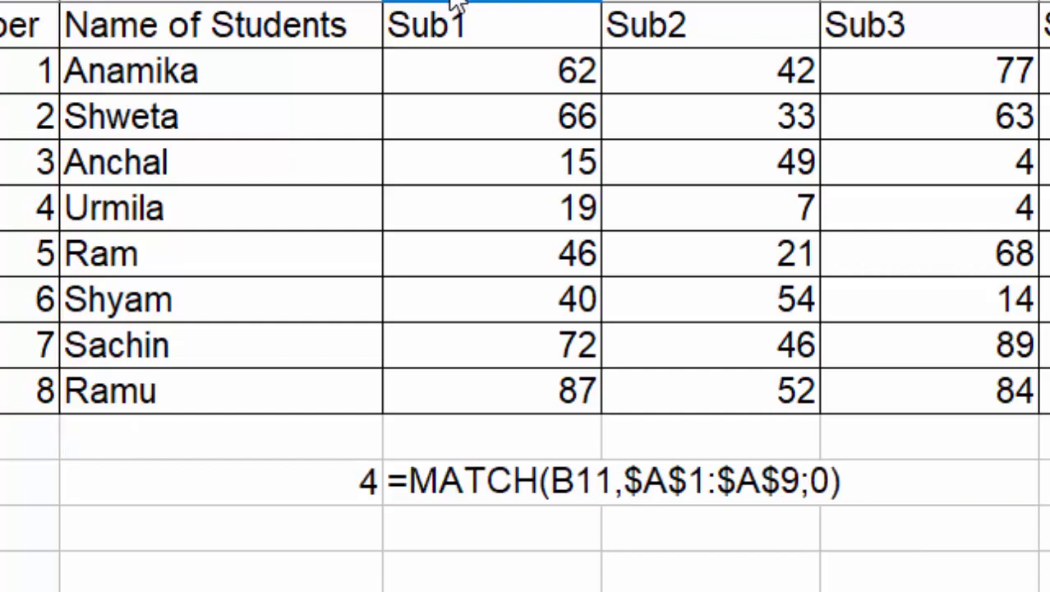
pyautogui.press('BackSpace')
# Use a semicolon after B11 so C11 returns 5, then fill row 5 yellow.
pyautogui.write(';')
pyautogui.press('Return')
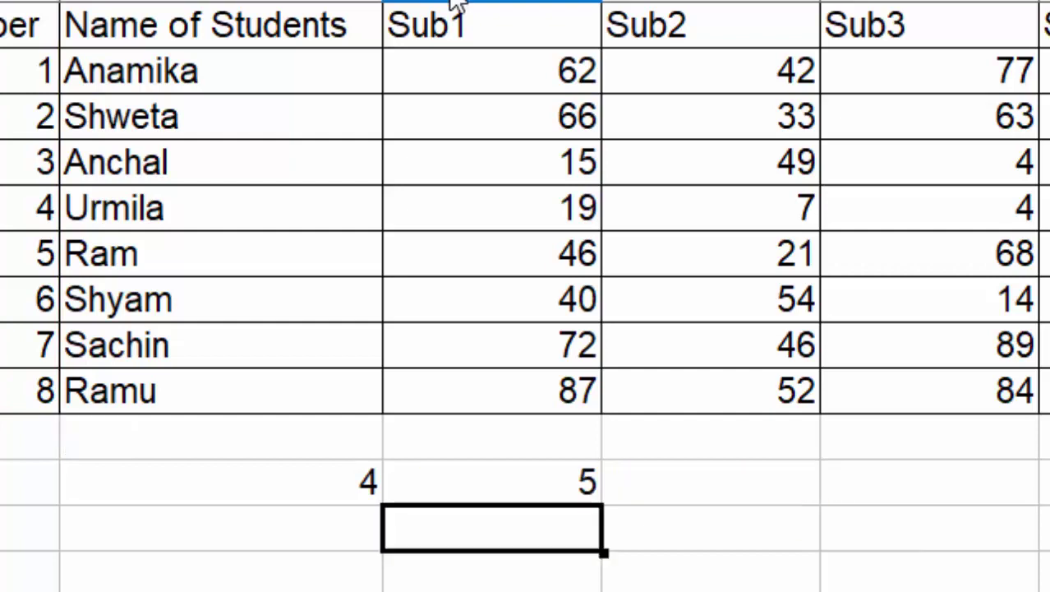
pyautogui.click(573, 466)
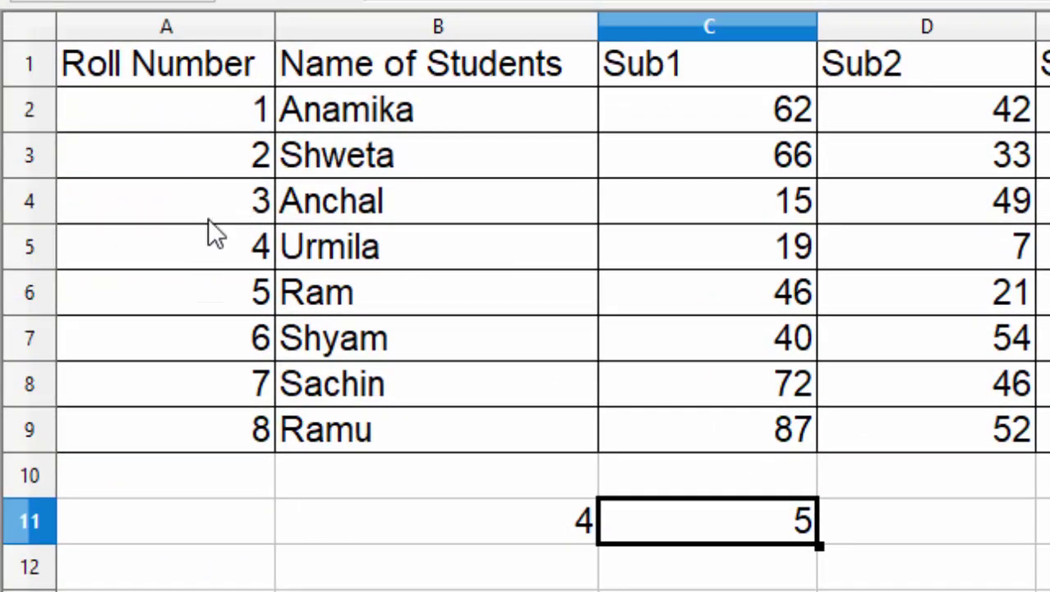
pyautogui.click(52, 245)
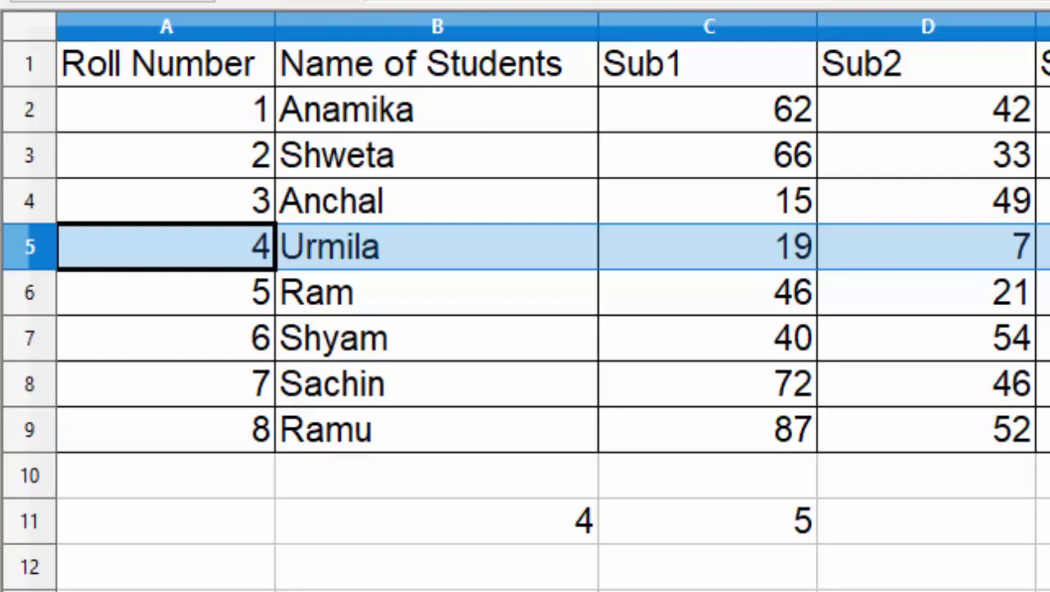
pyautogui.click(1042, 520)
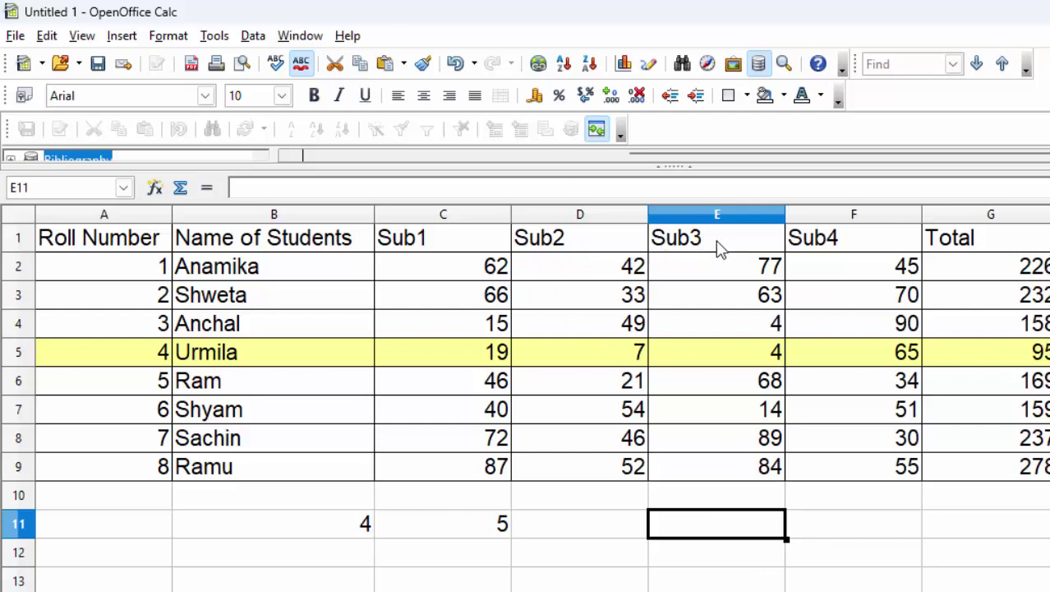
# Copy the Sub3 heading from E1 into C12.
pyautogui.click(717, 248)
pyautogui.rightClick(718, 248)
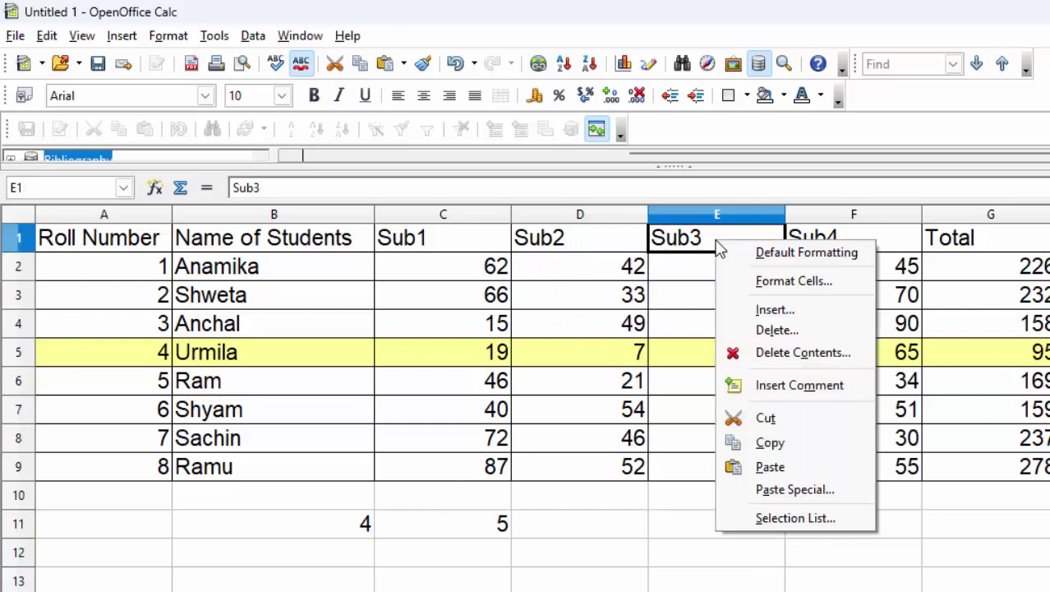
pyautogui.click(778, 441)
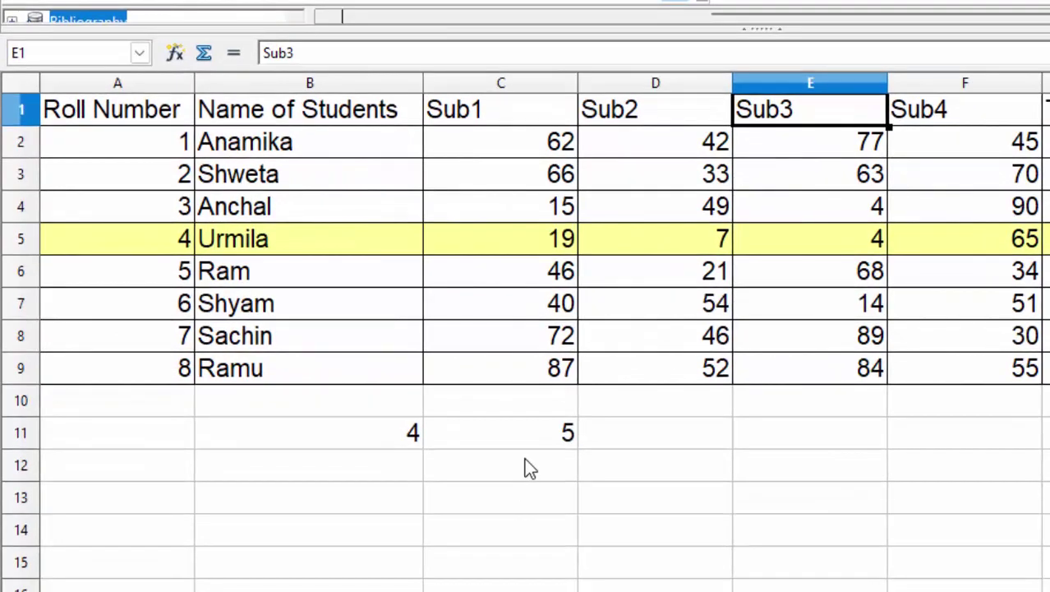
pyautogui.click(496, 524)
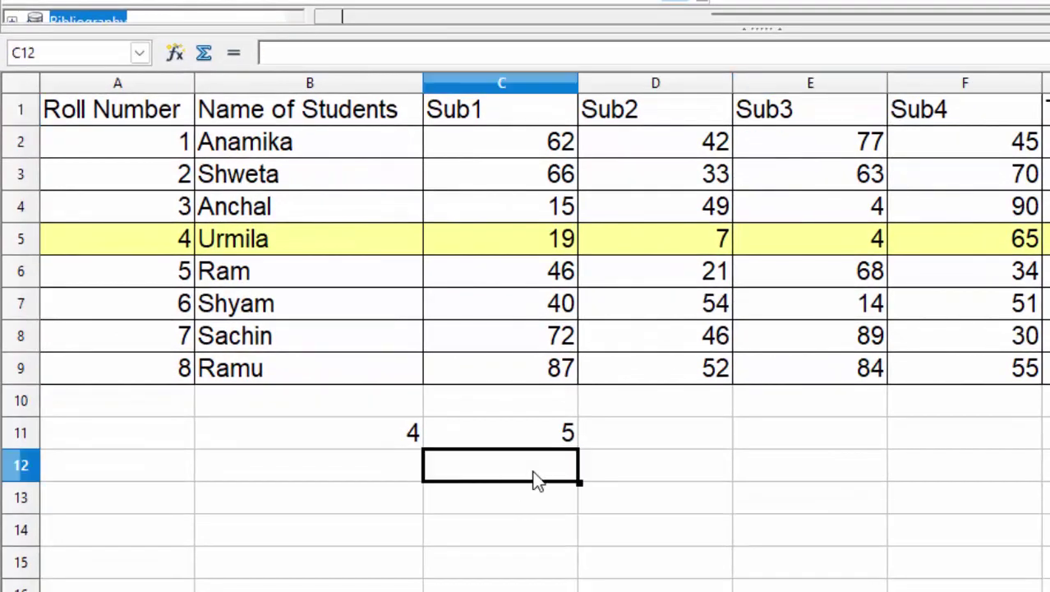
pyautogui.write('Sub3')
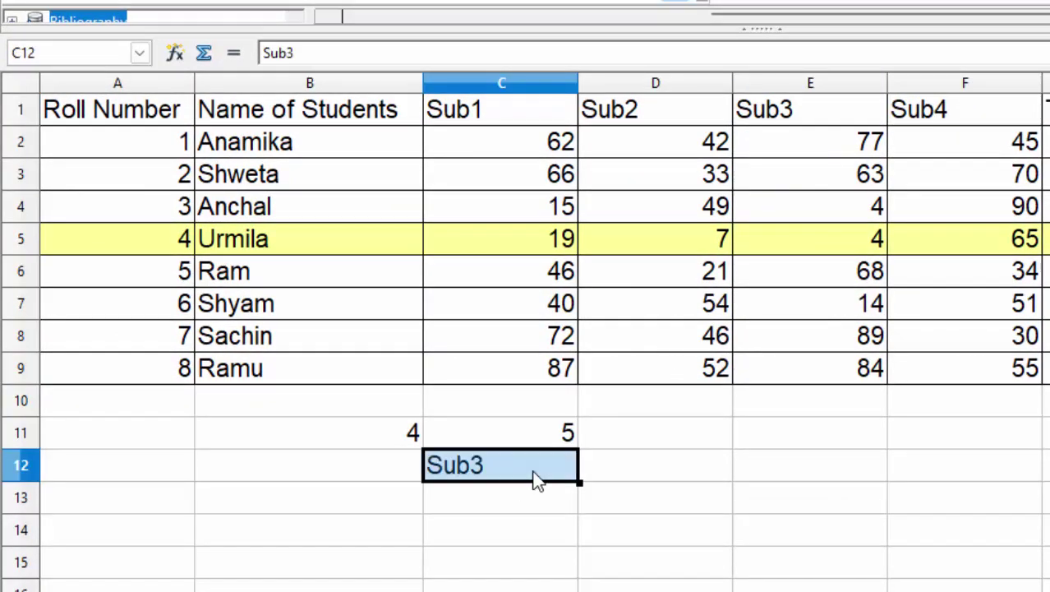
# Start =match(C12;$A1:J1 in D12, searching the header row.
pyautogui.click(625, 475)
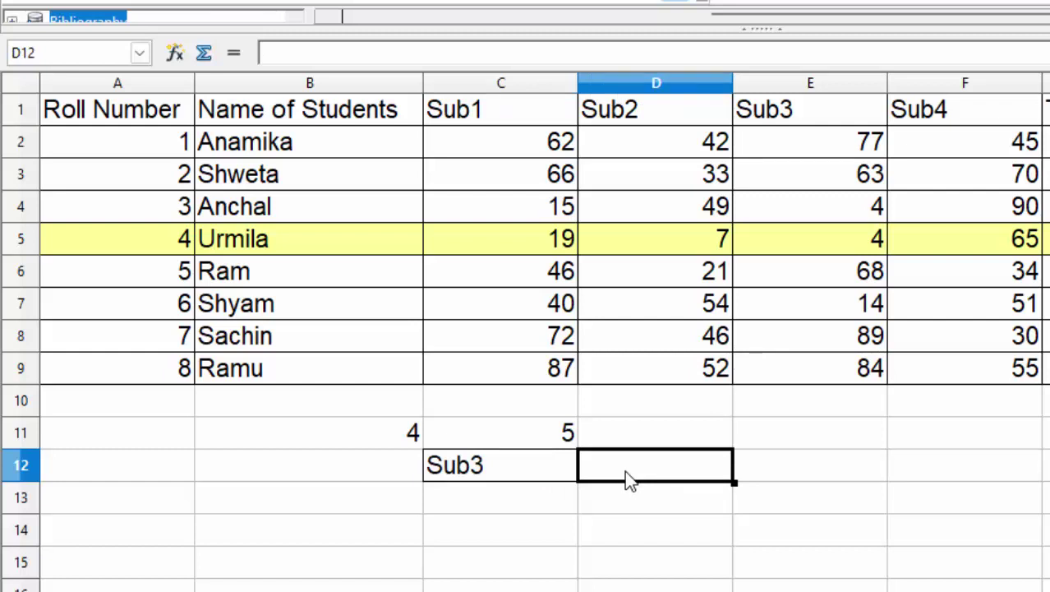
pyautogui.write('=mat')
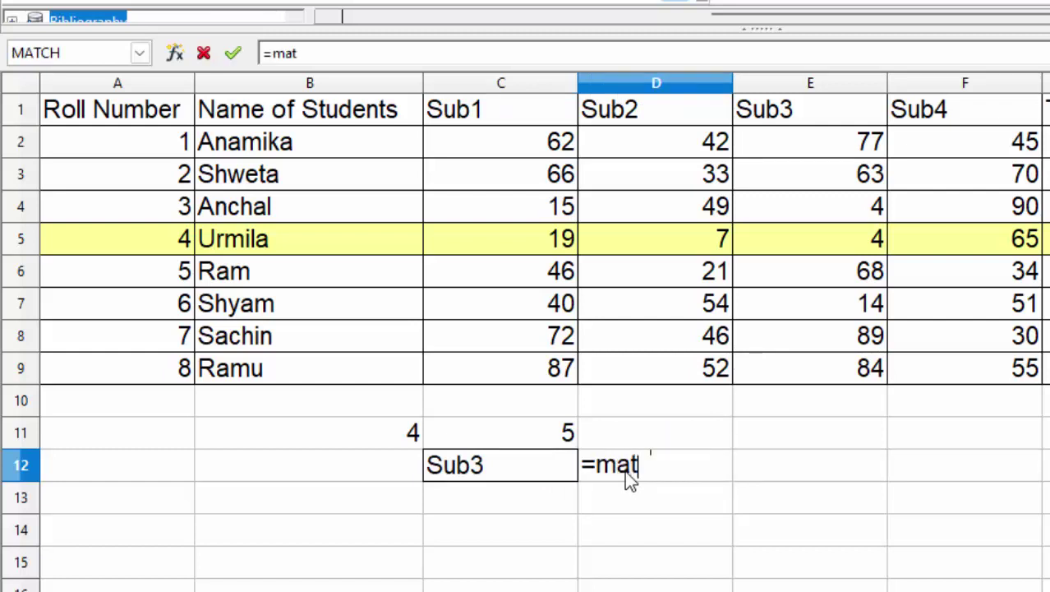
pyautogui.write('ch(')
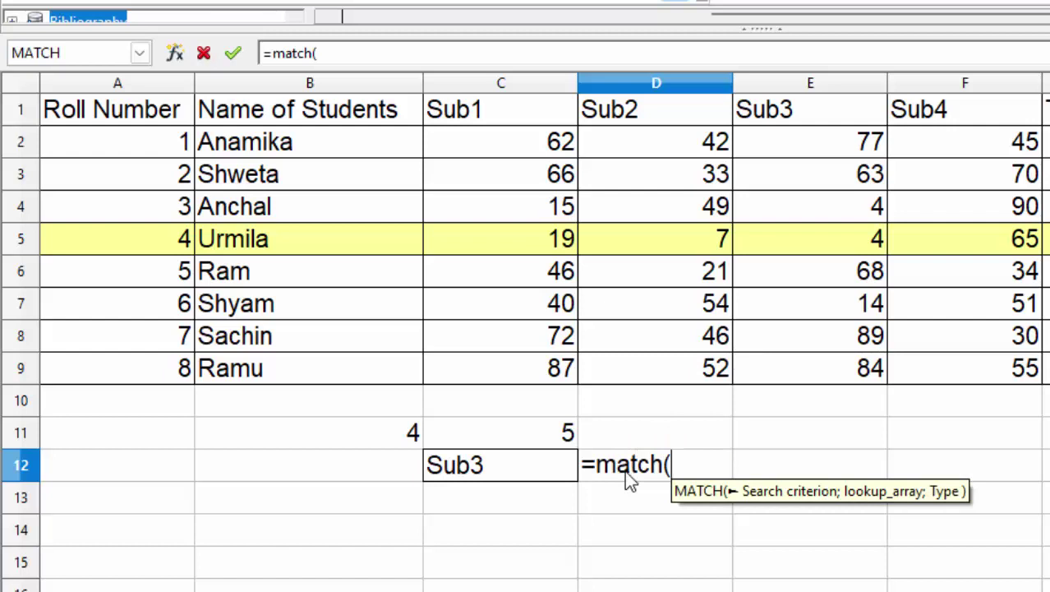
pyautogui.click(517, 477)
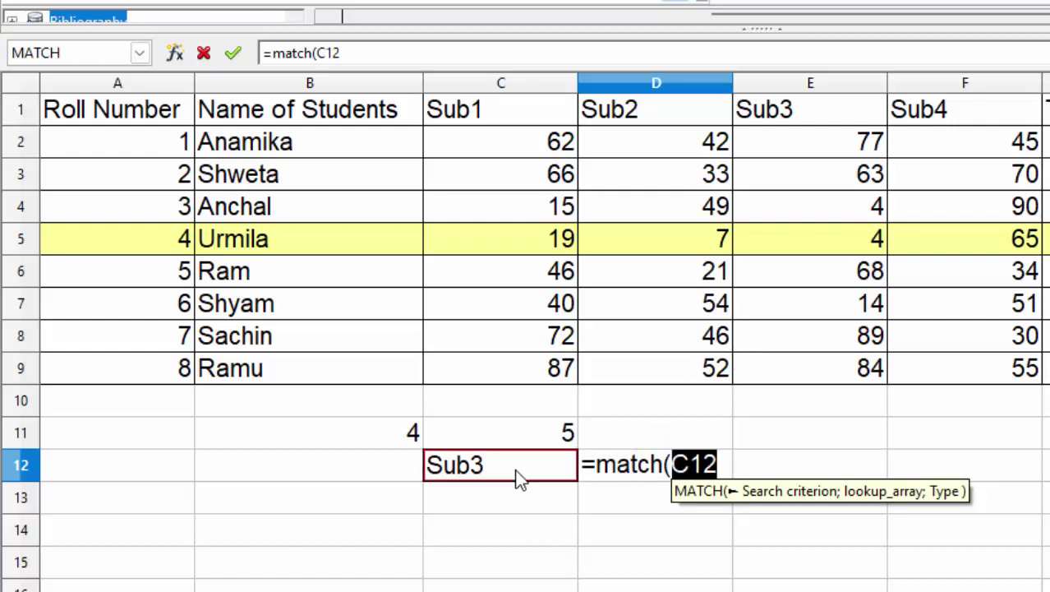
pyautogui.write(';')
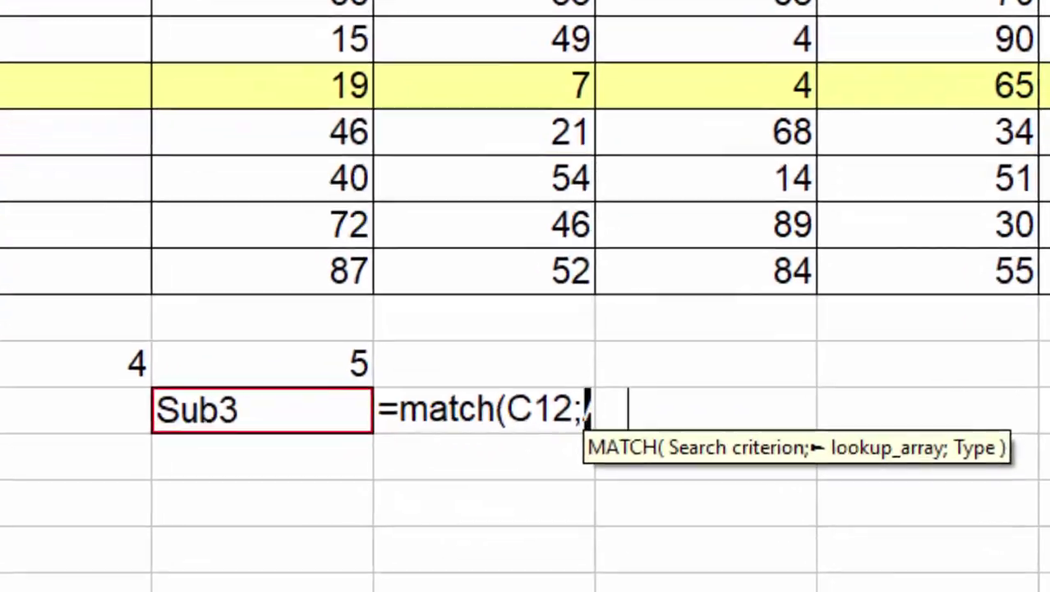
pyautogui.moveTo(80, 182)
pyautogui.mouseDown()
pyautogui.moveTo(622, 182)
pyautogui.moveTo(895, 168)
pyautogui.mouseUp()
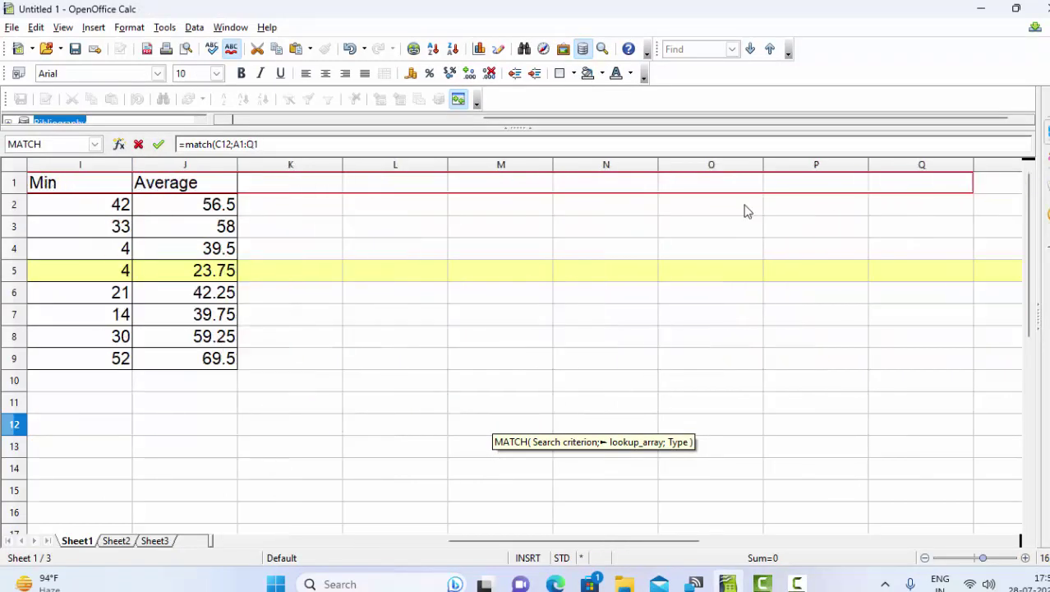
pyautogui.moveTo(895, 167); pyautogui.dragTo(237, 183)
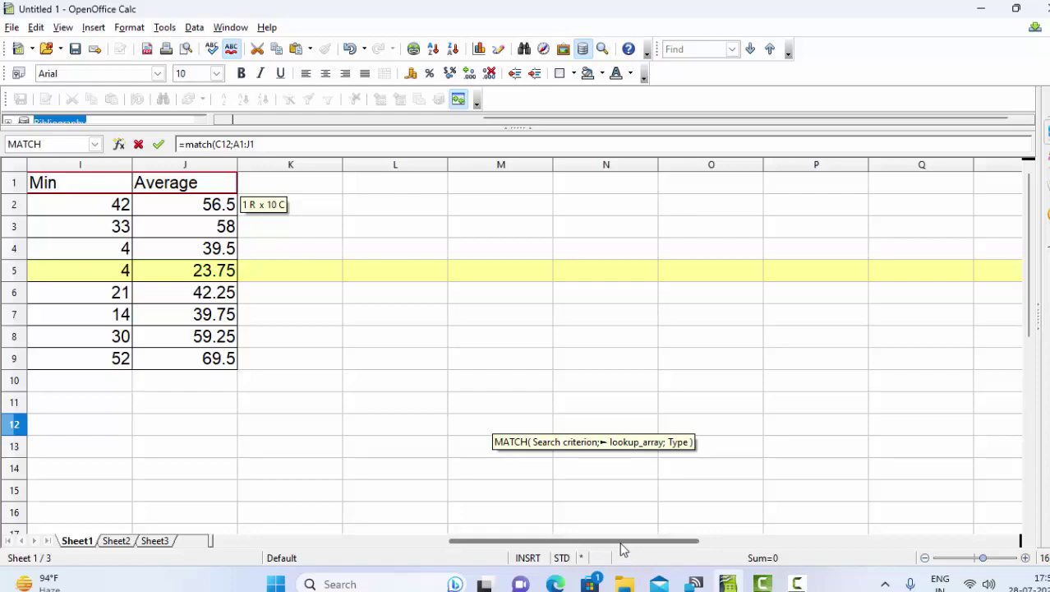
pyautogui.moveTo(619, 542); pyautogui.dragTo(366, 541)
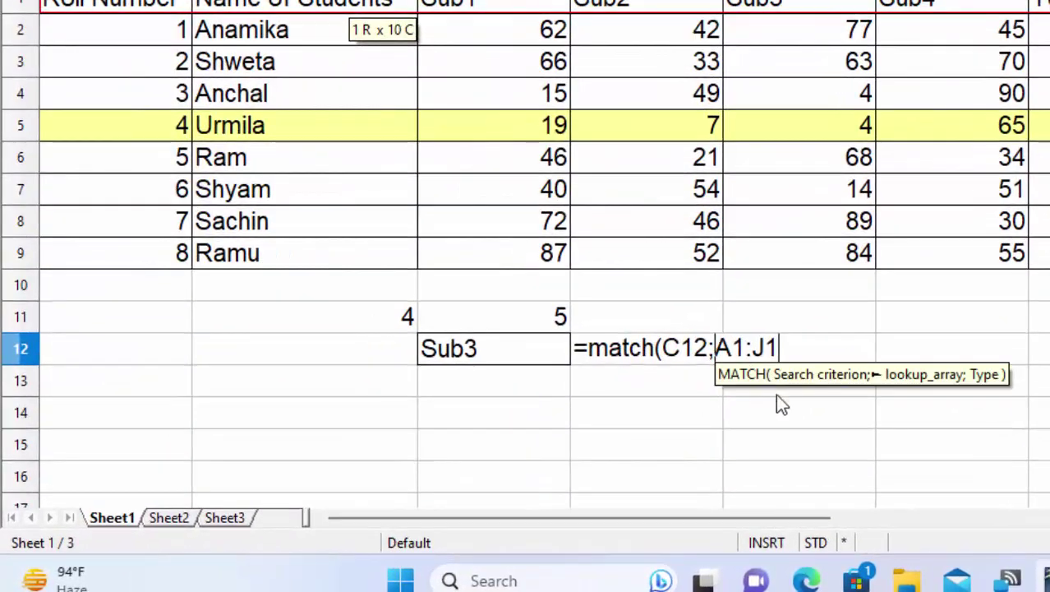
pyautogui.press('Left')
pyautogui.press('Left')
pyautogui.press('Left')
pyautogui.write('$')
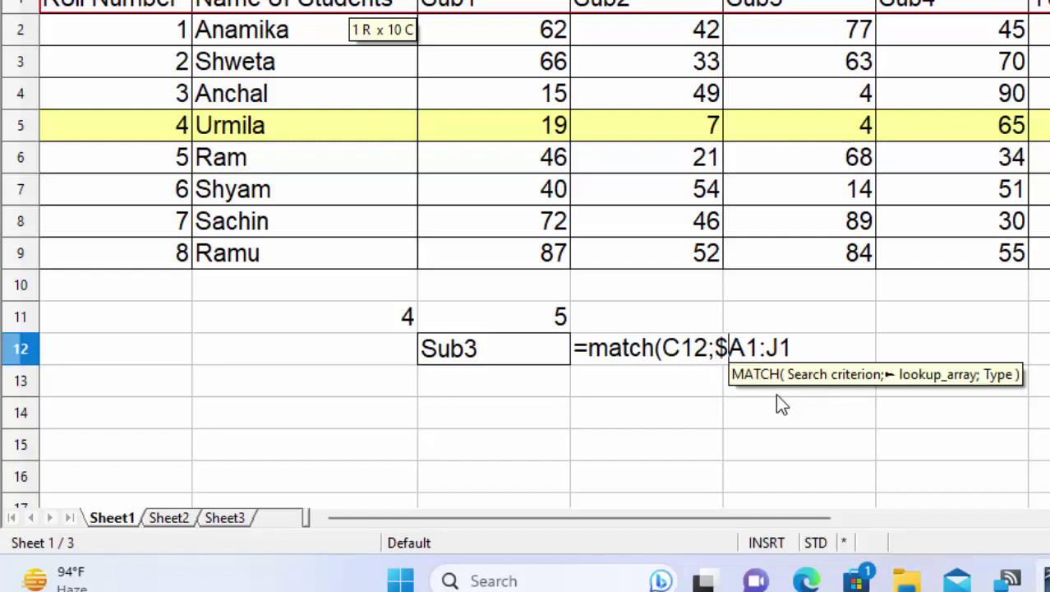
# Complete D12 as =MATCH(C12;$A$1:$J$1;0) so it returns 5.
pyautogui.click(750, 343)
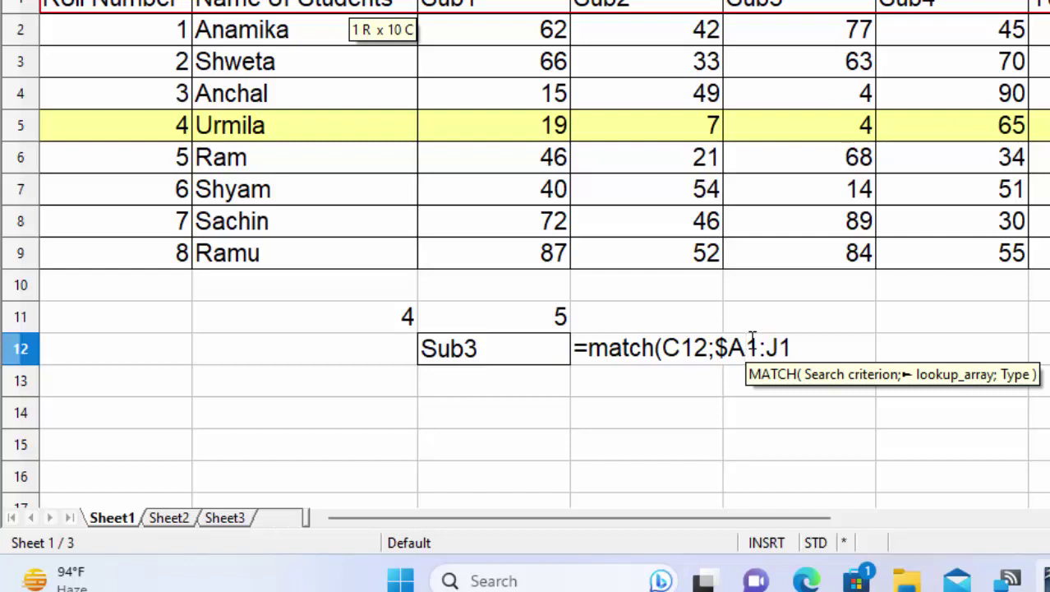
pyautogui.write('$')
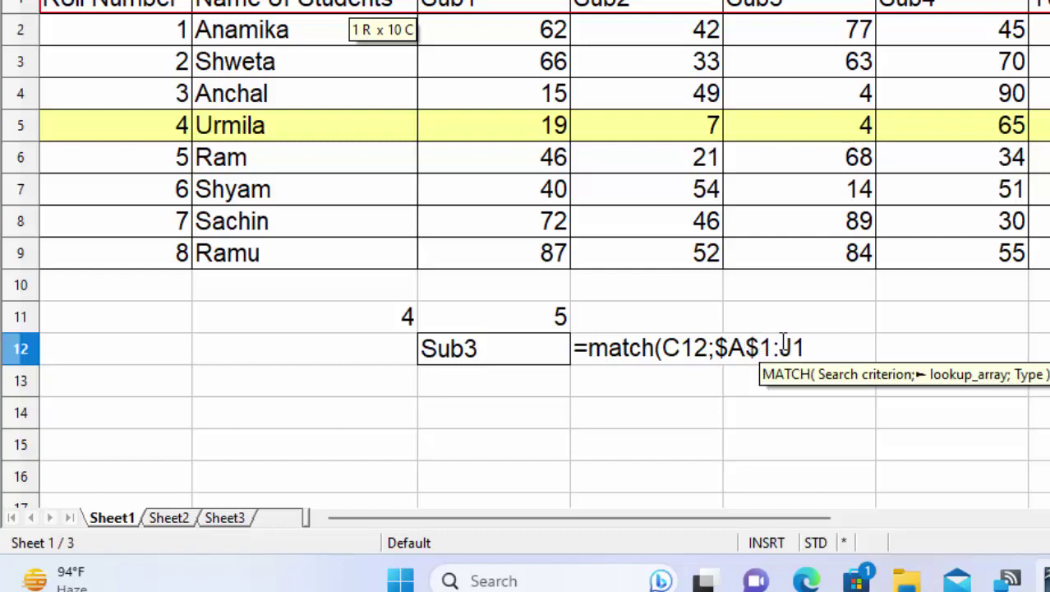
pyautogui.click(785, 346)
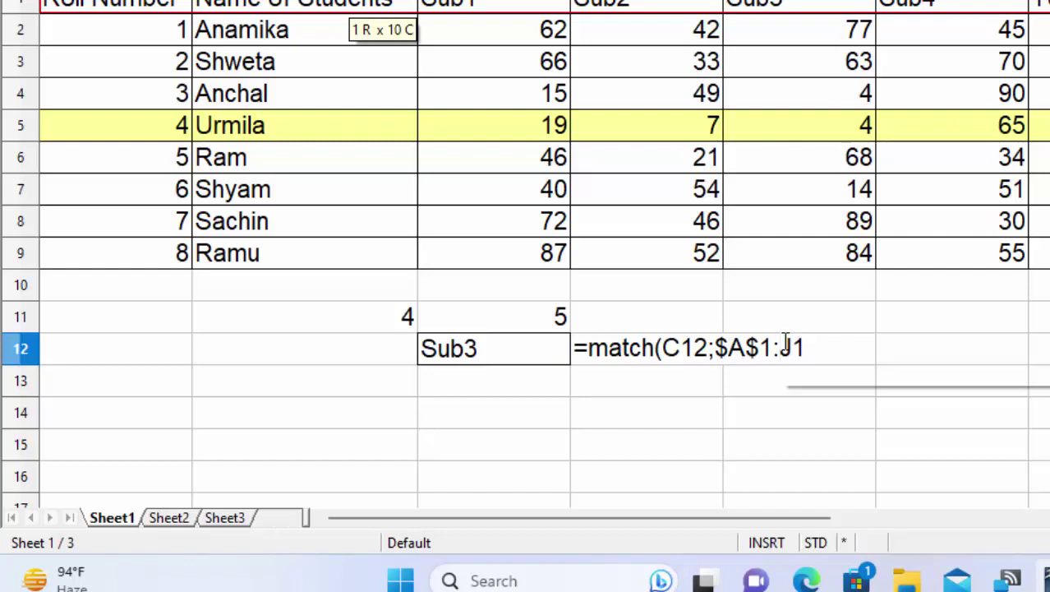
pyautogui.write('$')
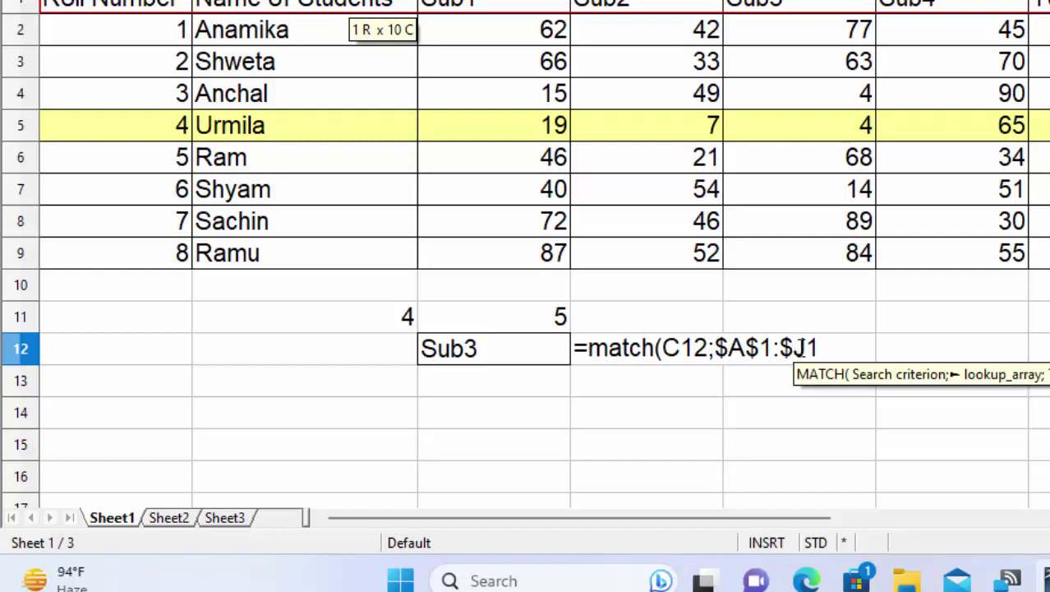
pyautogui.click(809, 347)
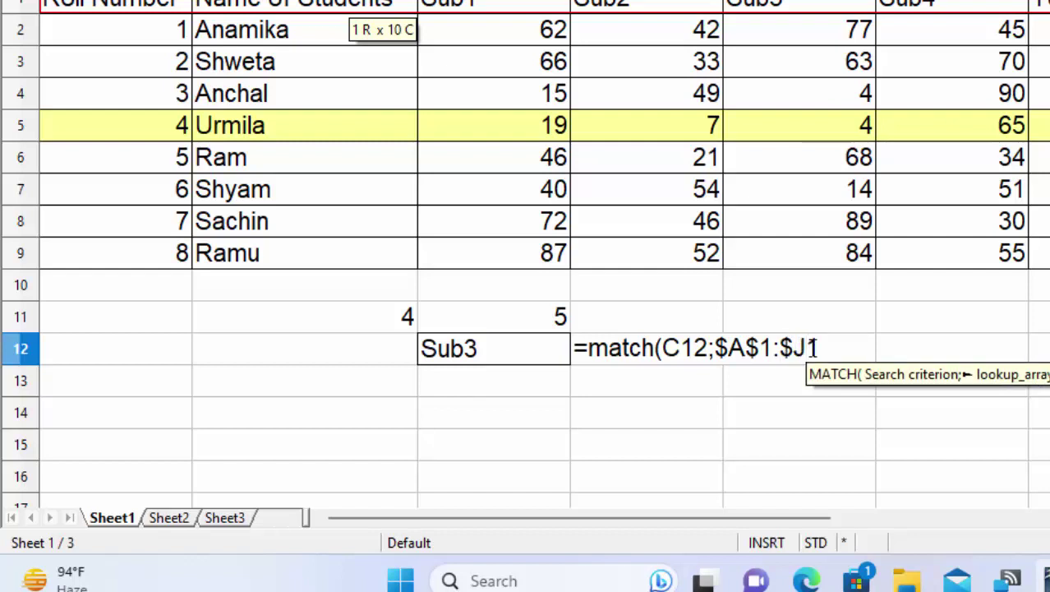
pyautogui.write('$1')
pyautogui.click(857, 355)
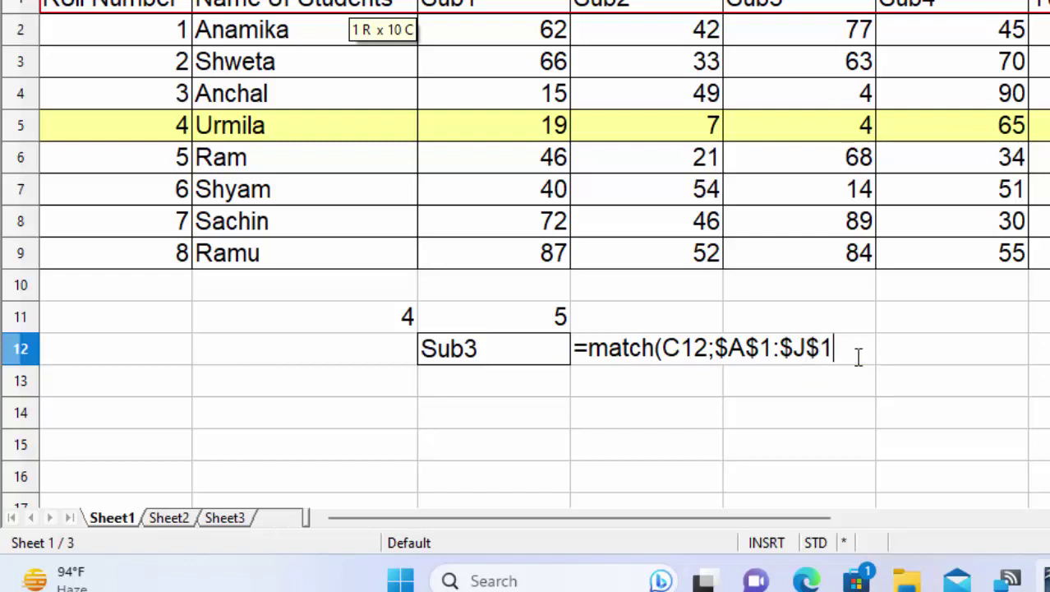
pyautogui.write(',')
pyautogui.press('BackSpace')
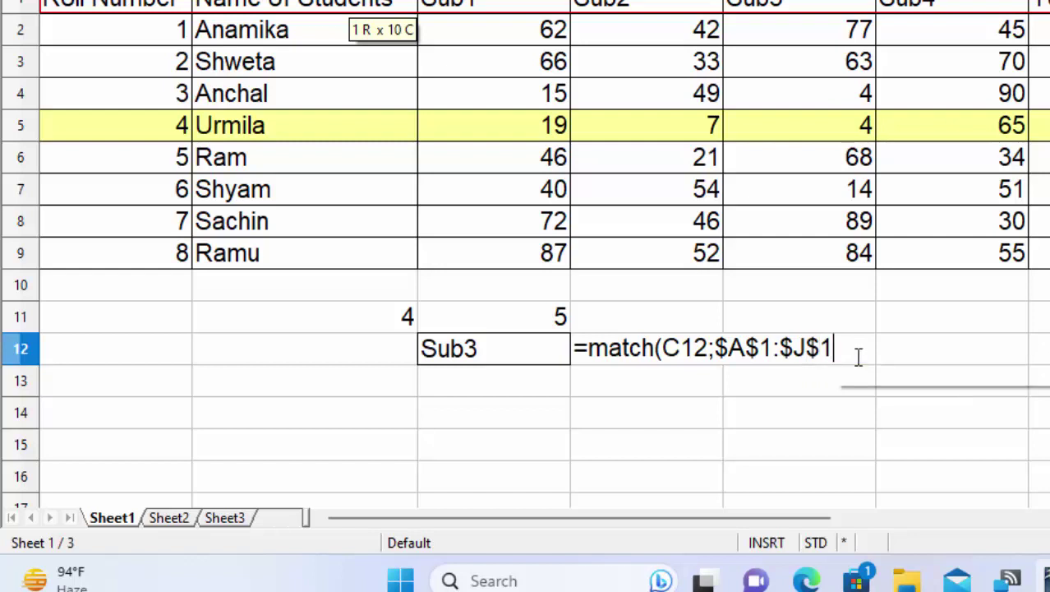
pyautogui.write(';0)')
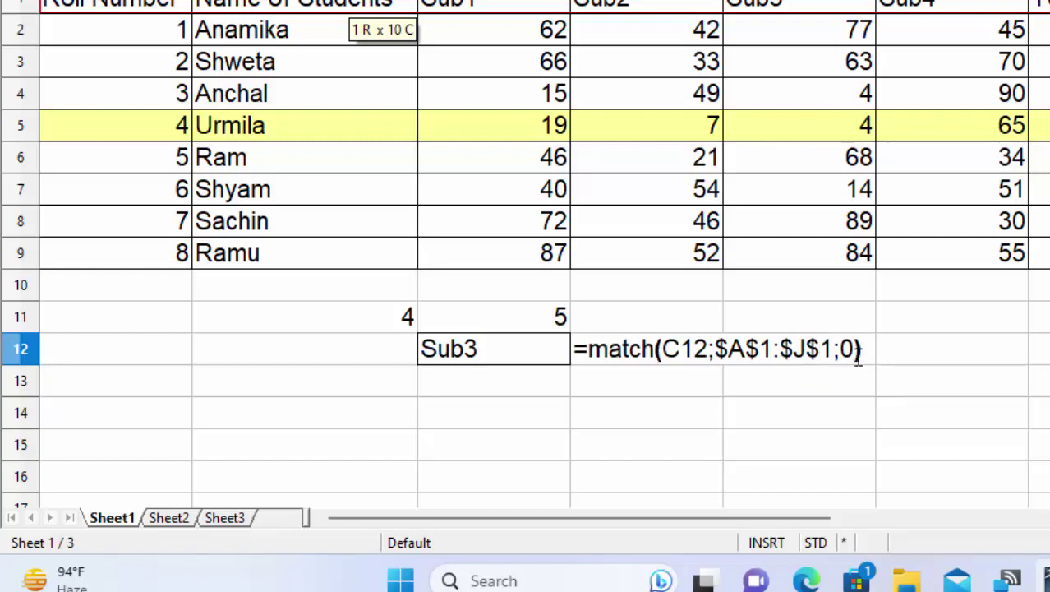
pyautogui.press('Return')
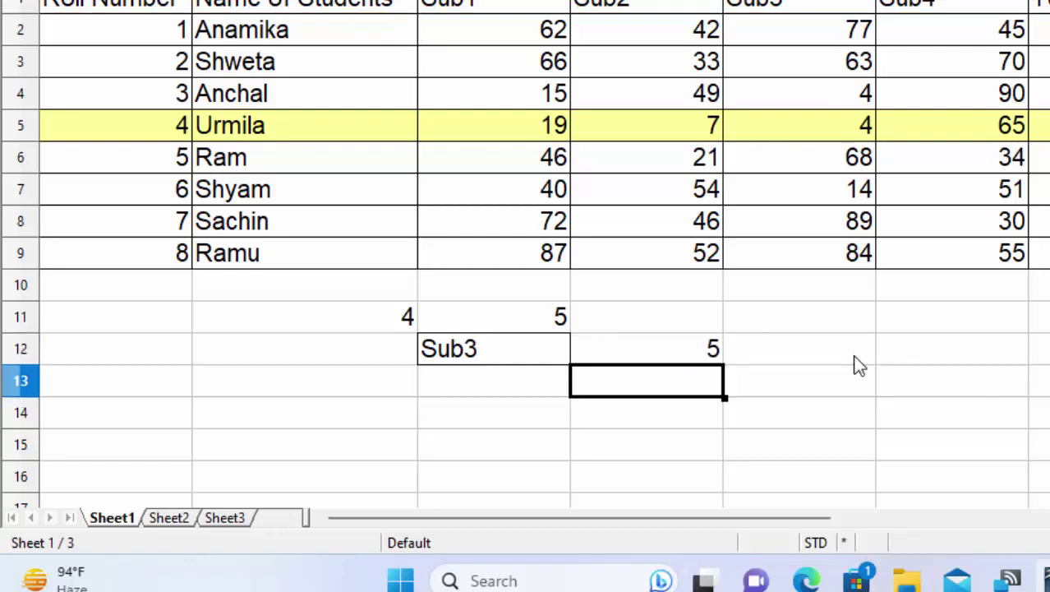
# Fill the Sub3 column E with a magenta background.
pyautogui.click(694, 349)
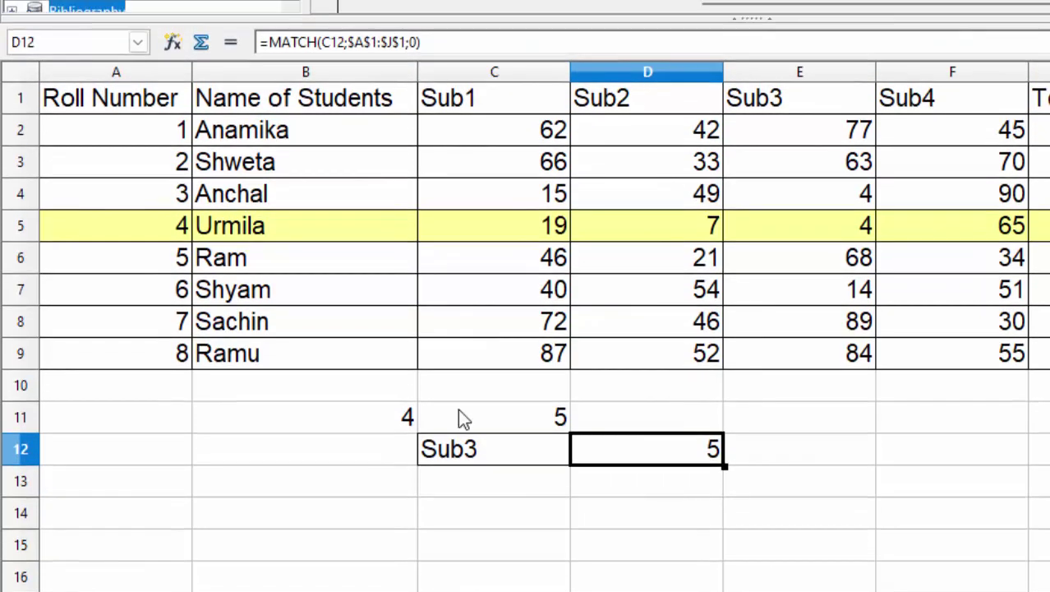
pyautogui.click(114, 73)
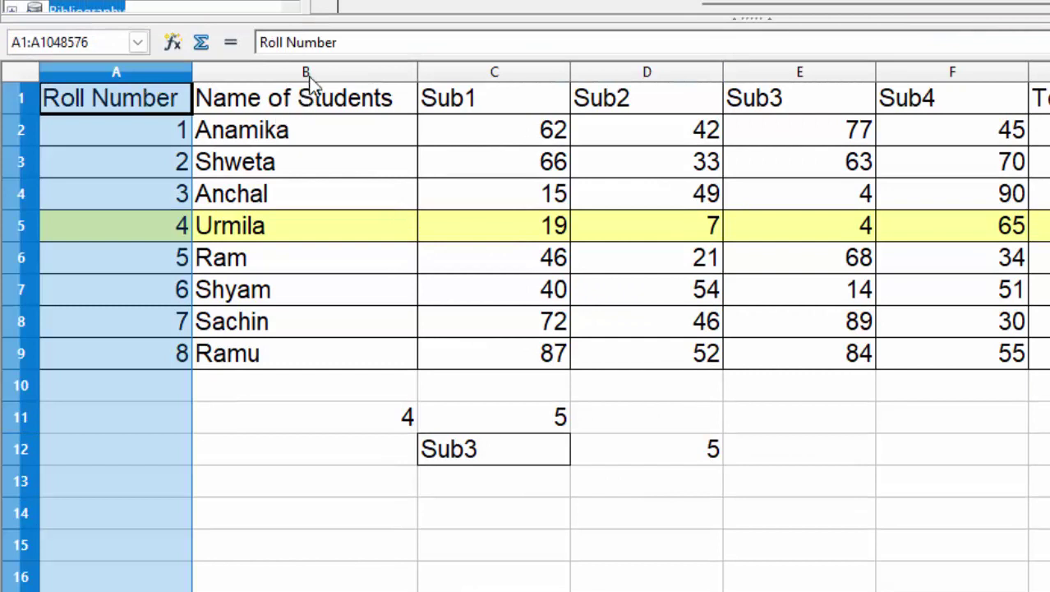
pyautogui.click(473, 74)
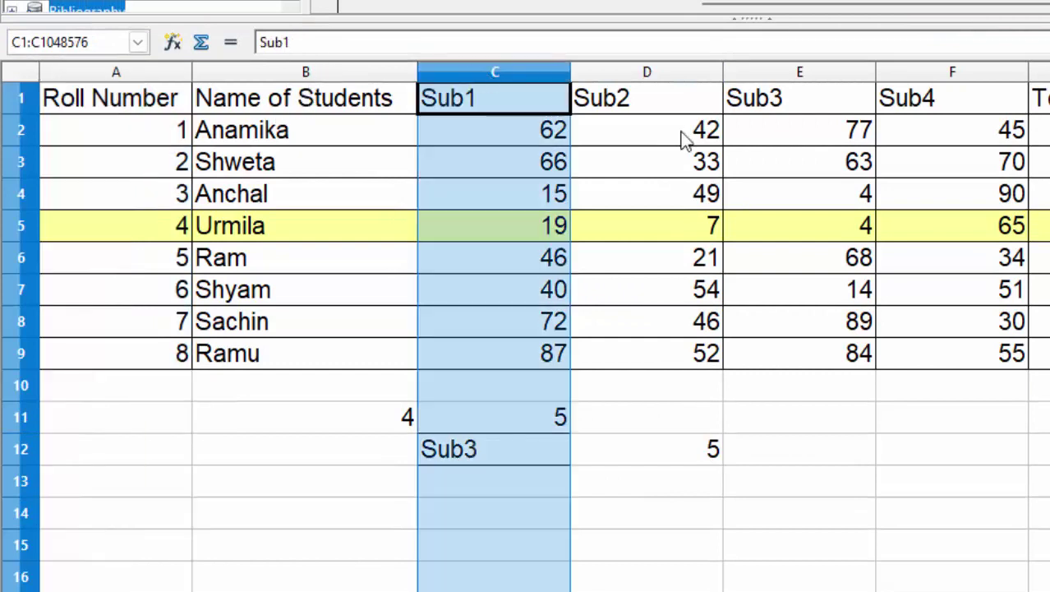
pyautogui.click(701, 74)
pyautogui.click(743, 75)
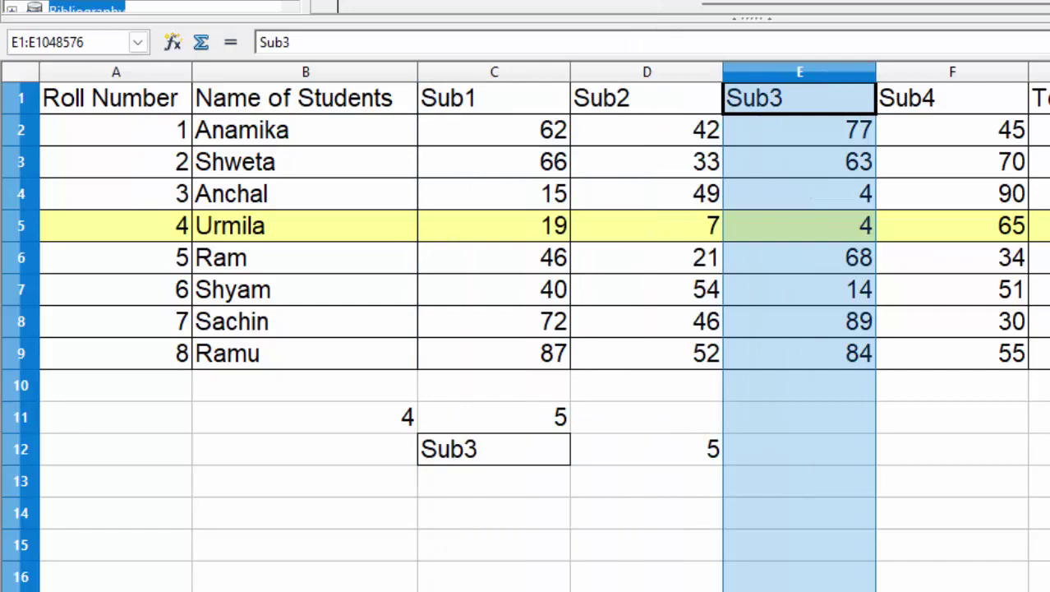
pyautogui.click(662, 22)
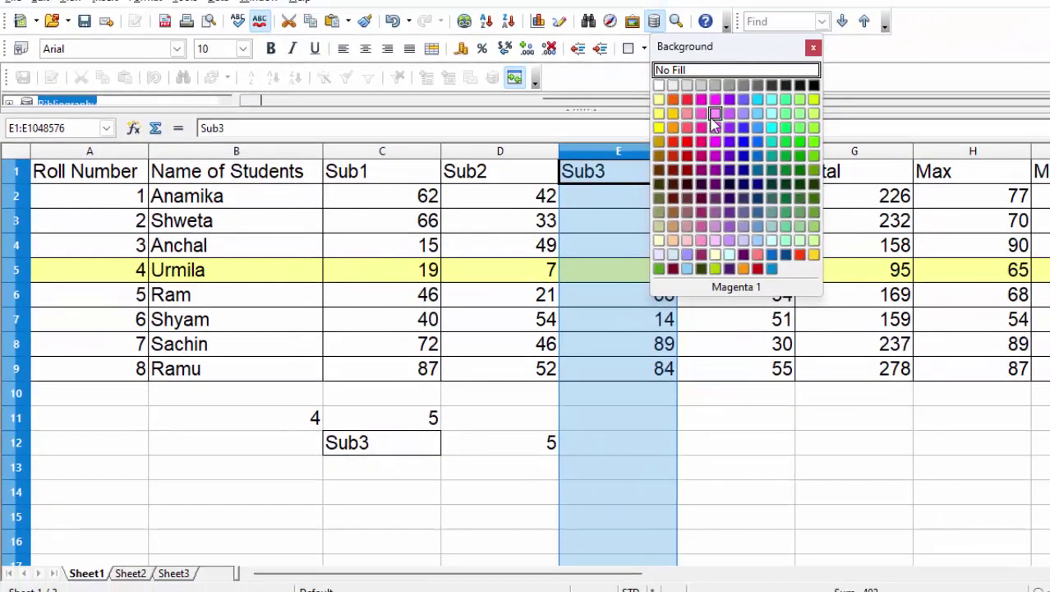
pyautogui.click(712, 115)
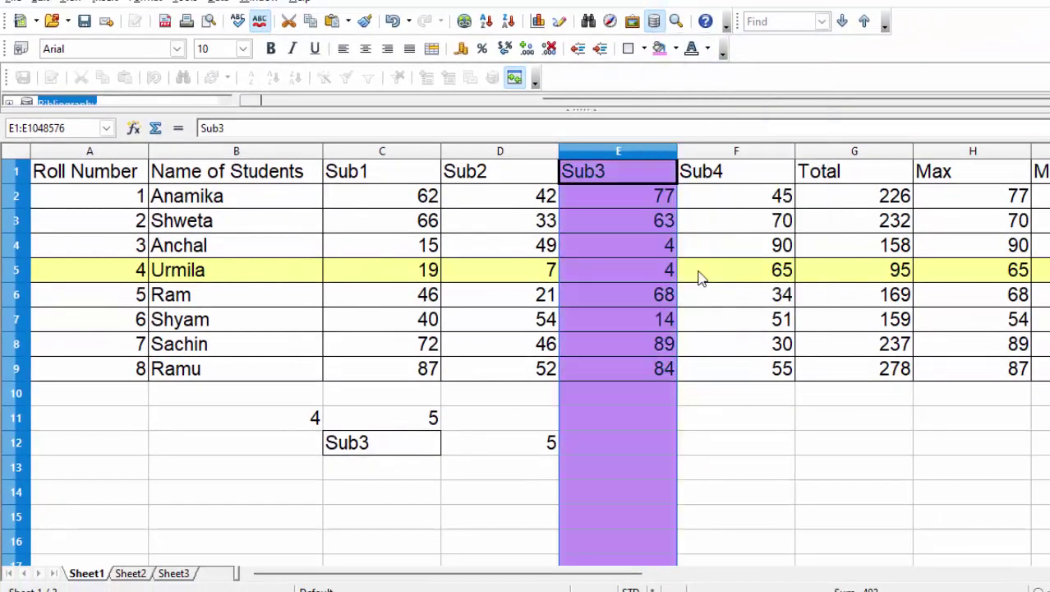
pyautogui.click(711, 376)
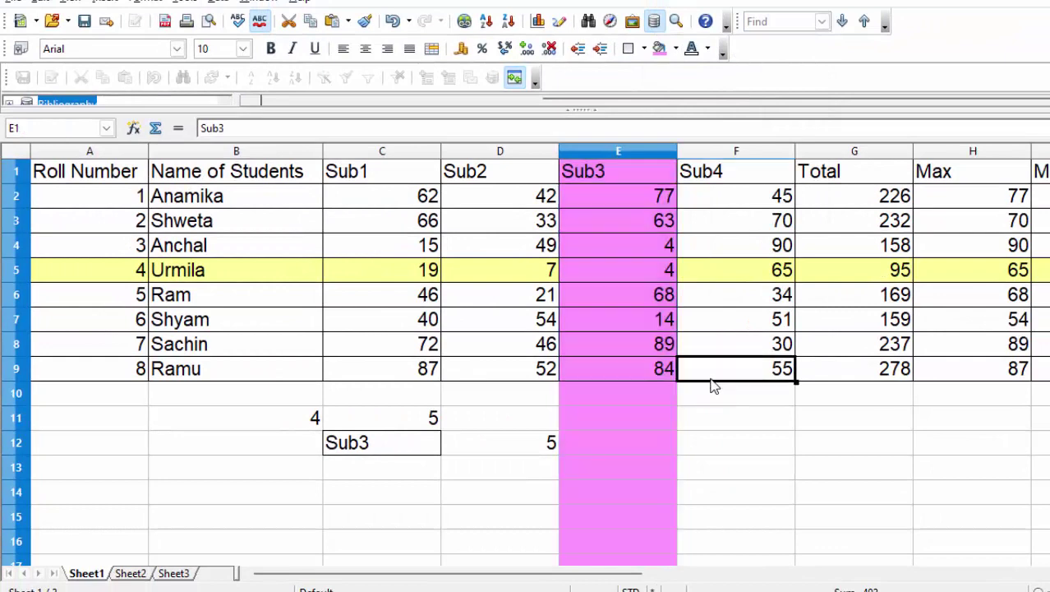
pyautogui.click(396, 447)
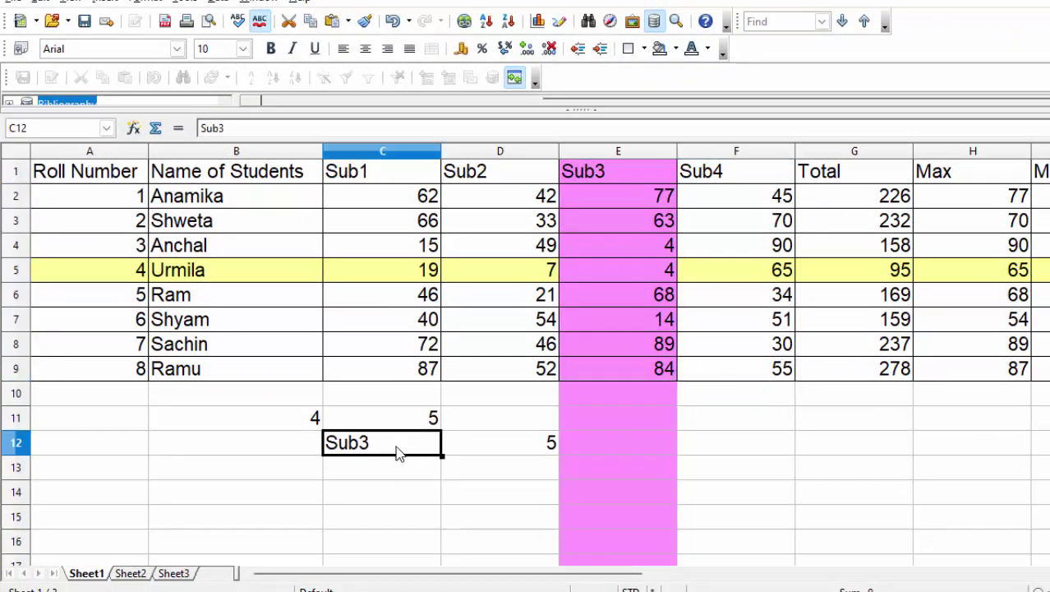
# Delete Sub3 from C12 so D12's MATCH shows #N/A.
pyautogui.press('Delete')
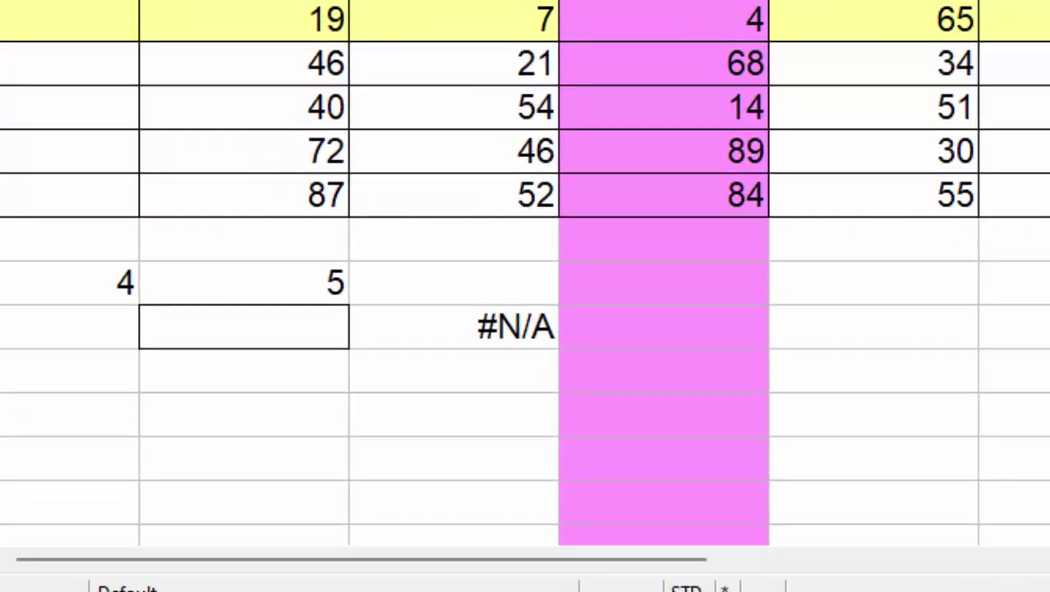
pyautogui.click(253, 313)
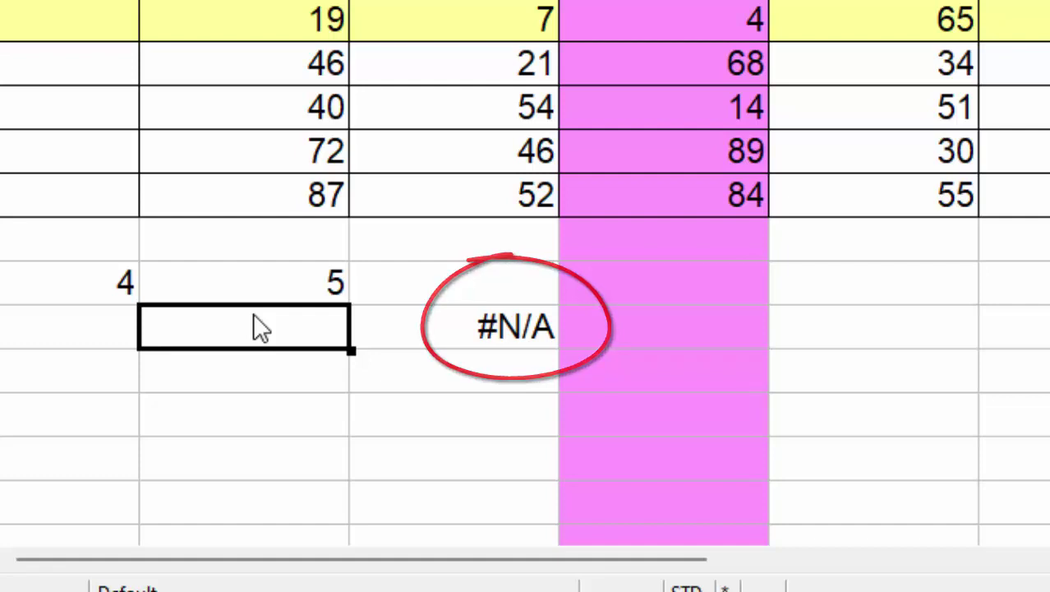
# Enter Total in C12 so D12 returns 7, matching column G.
pyautogui.write('Total')
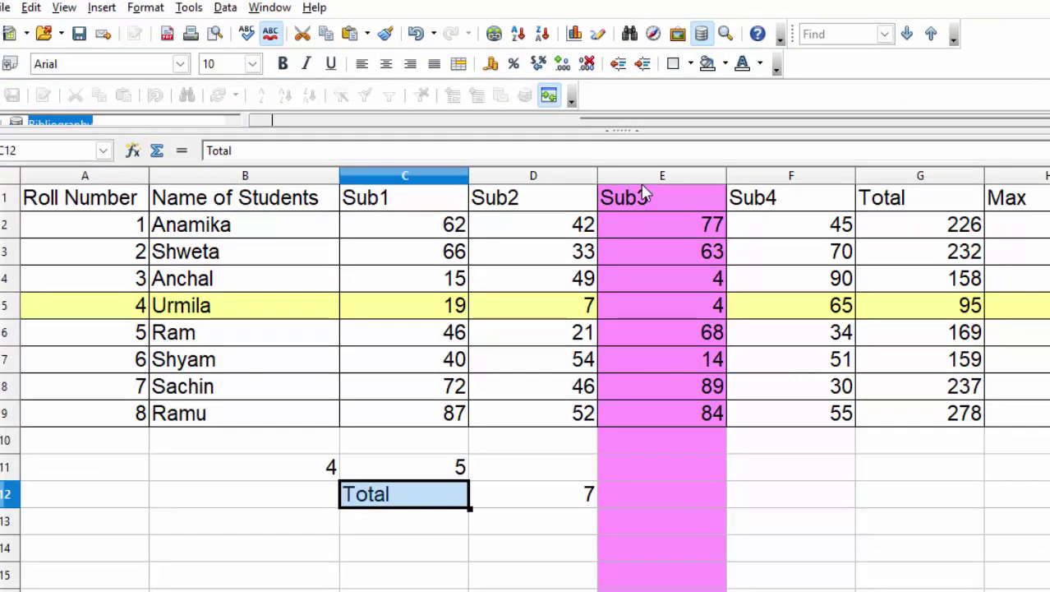
pyautogui.click(943, 182)
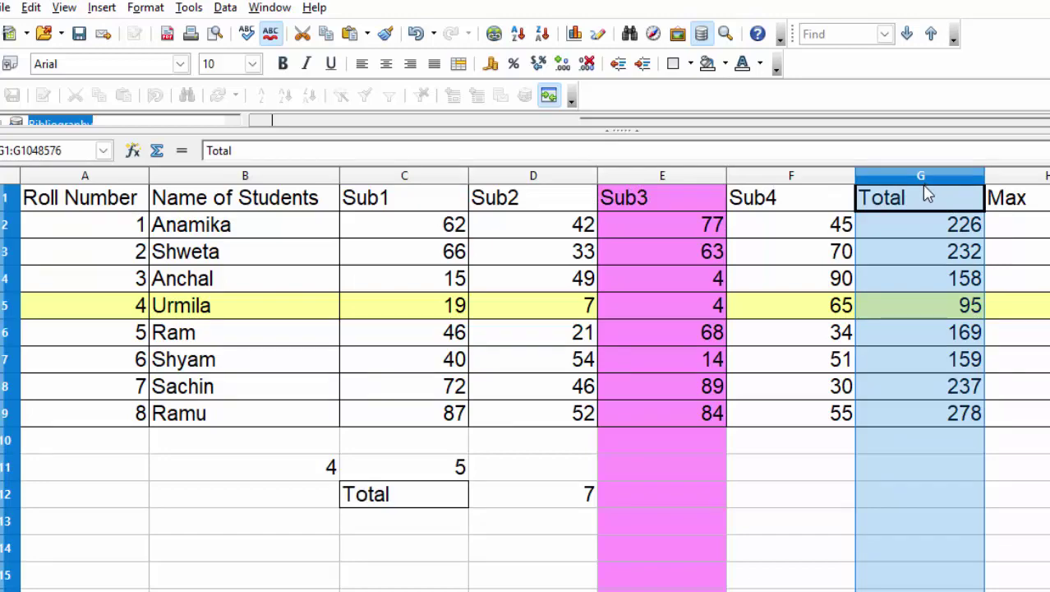
pyautogui.click(420, 503)
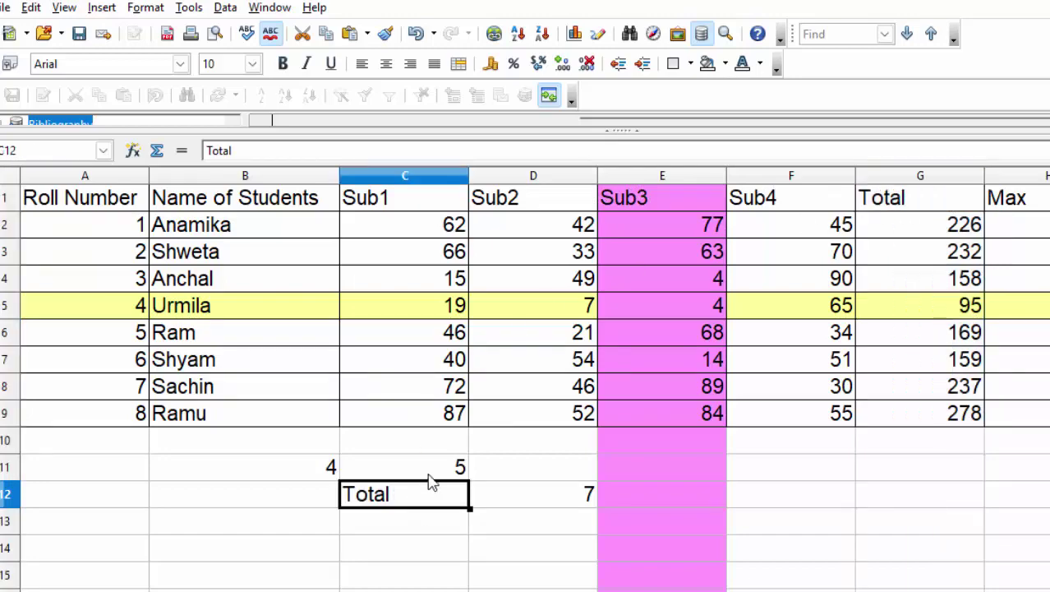
# Overwrite Total in C12 with Min, making D12 return 9.
pyautogui.press('Delete')
pyautogui.write('M')
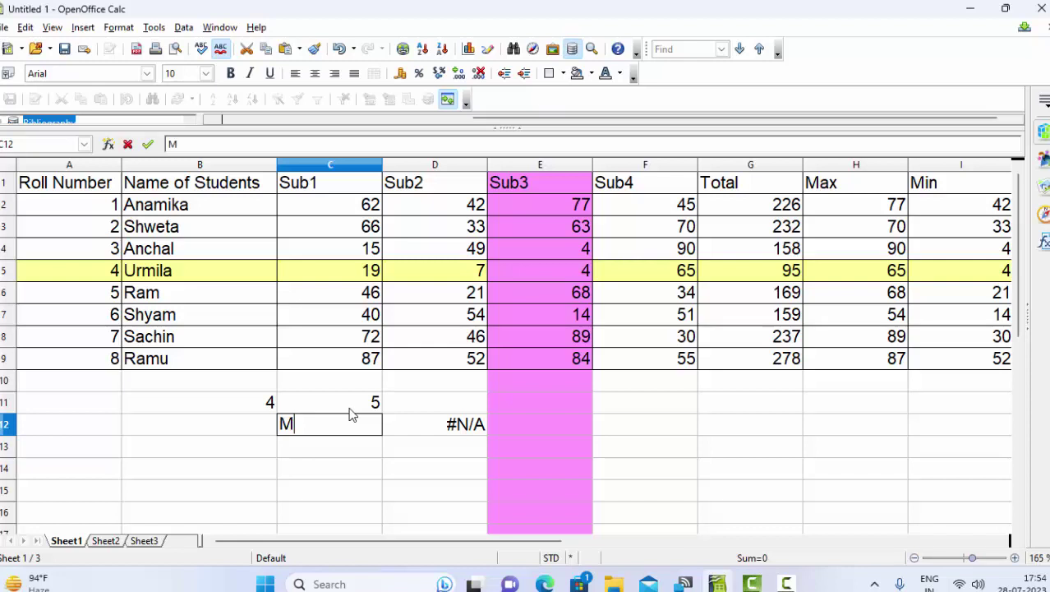
pyautogui.write('in')
pyautogui.press('Return')
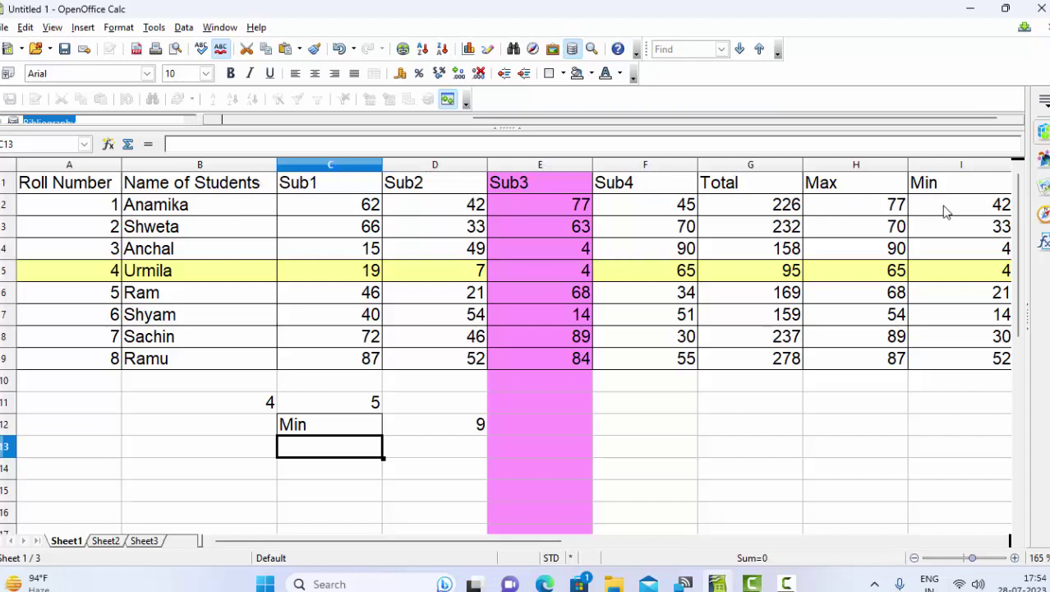
# Fill the entire Min column I with a Yellow green background.
pyautogui.click(966, 165)
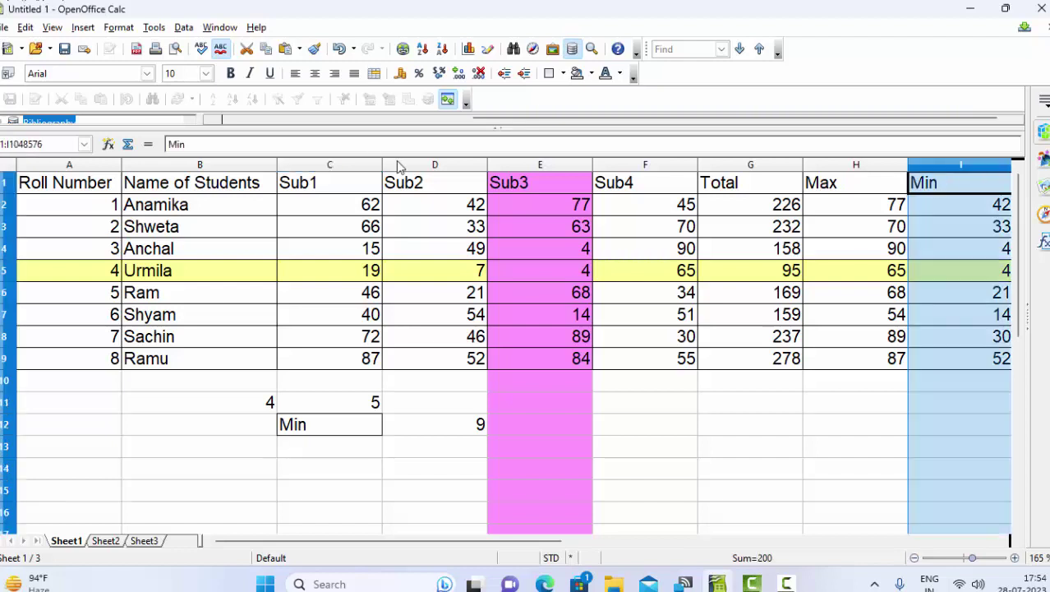
pyautogui.click(591, 73)
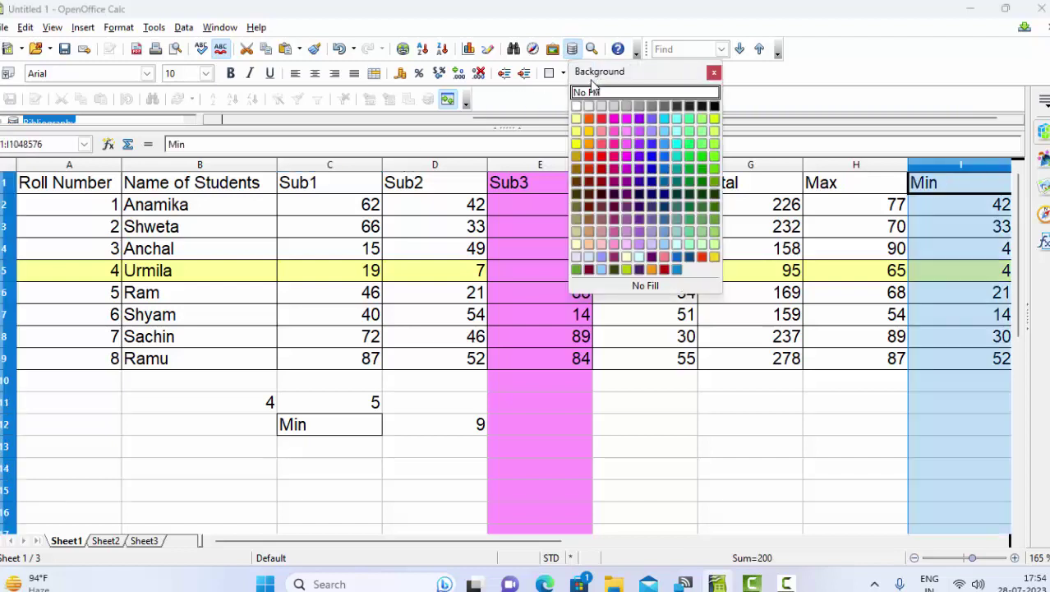
pyautogui.click(714, 118)
pyautogui.click(776, 448)
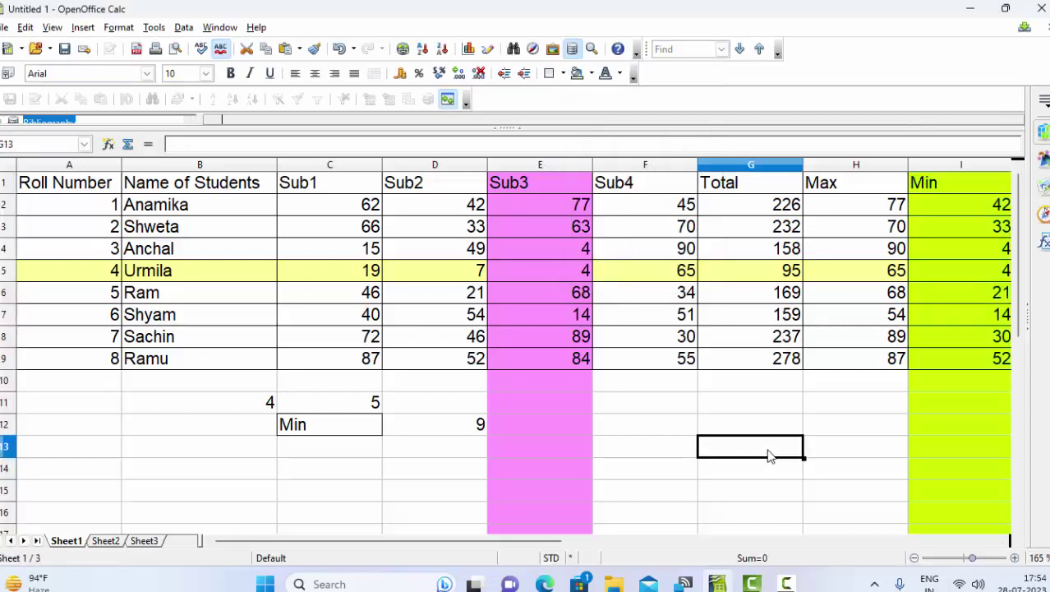